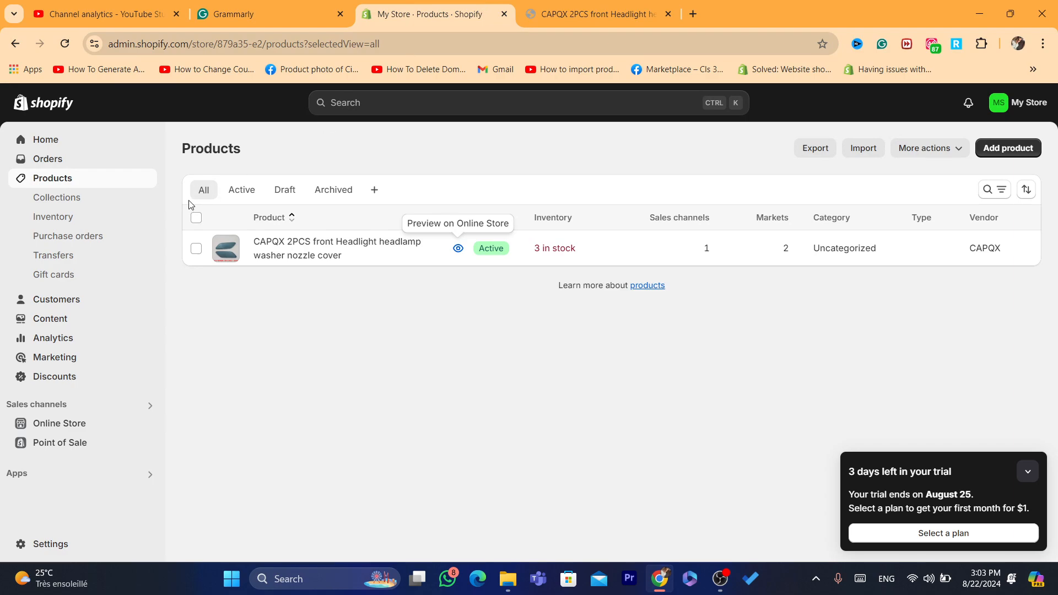
- Open the store's Taxes and duties settings and go to the global tax options
click(51, 142)
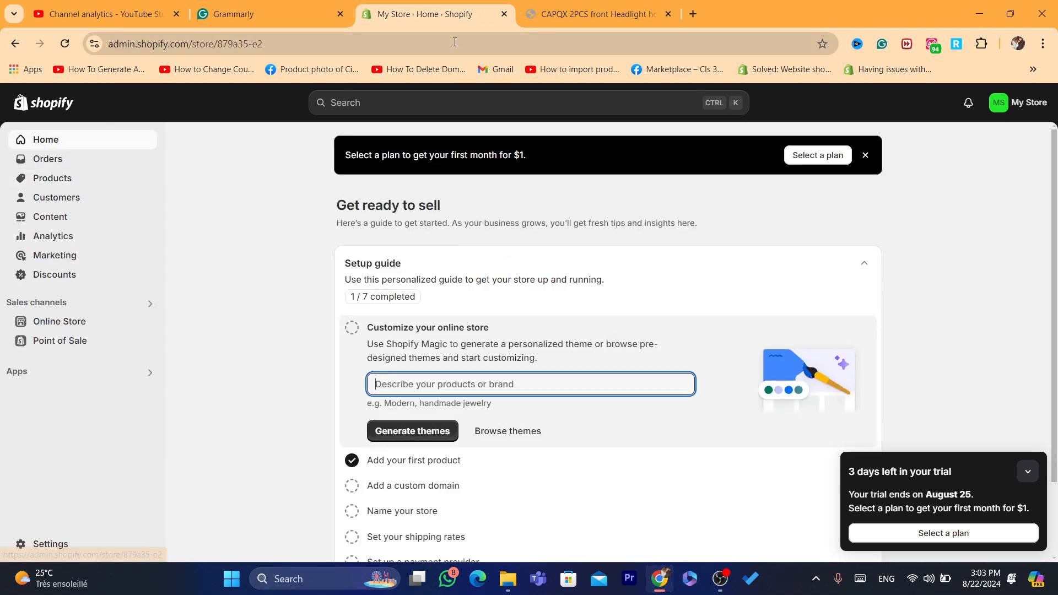
key(ctrl+l)
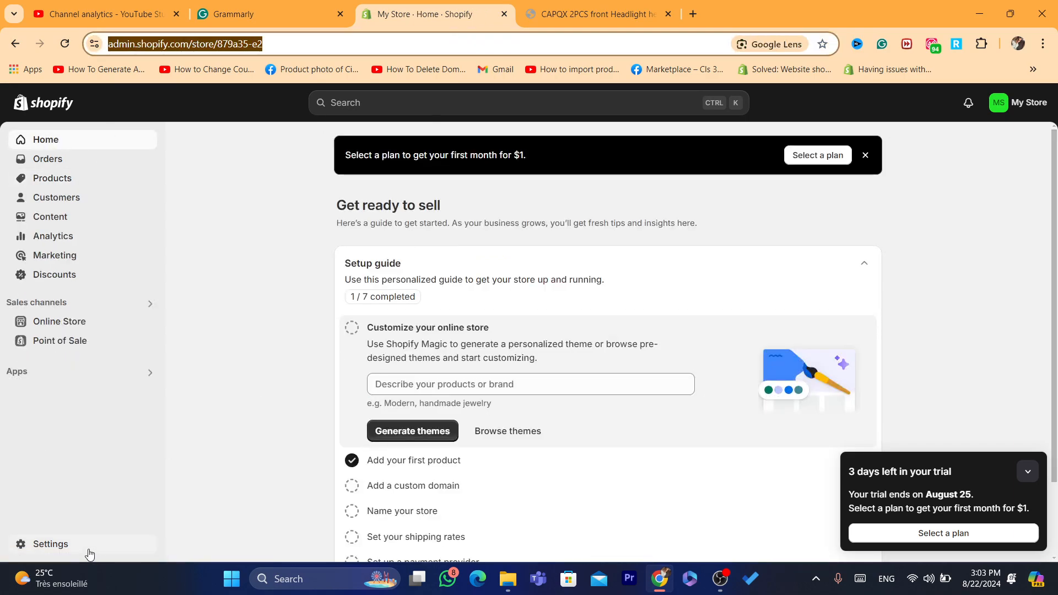
click(49, 545)
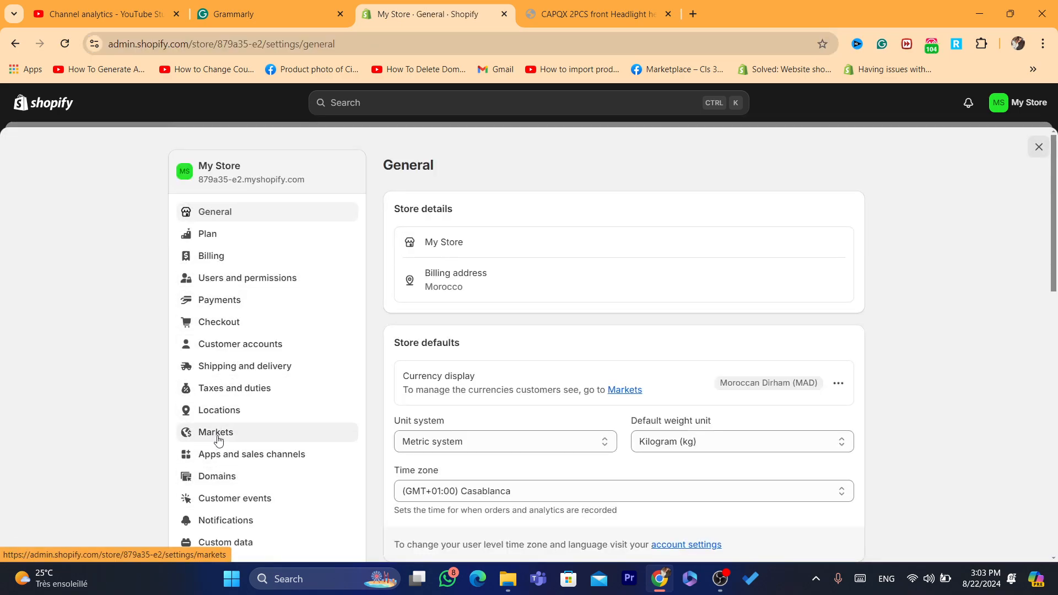
click(237, 392)
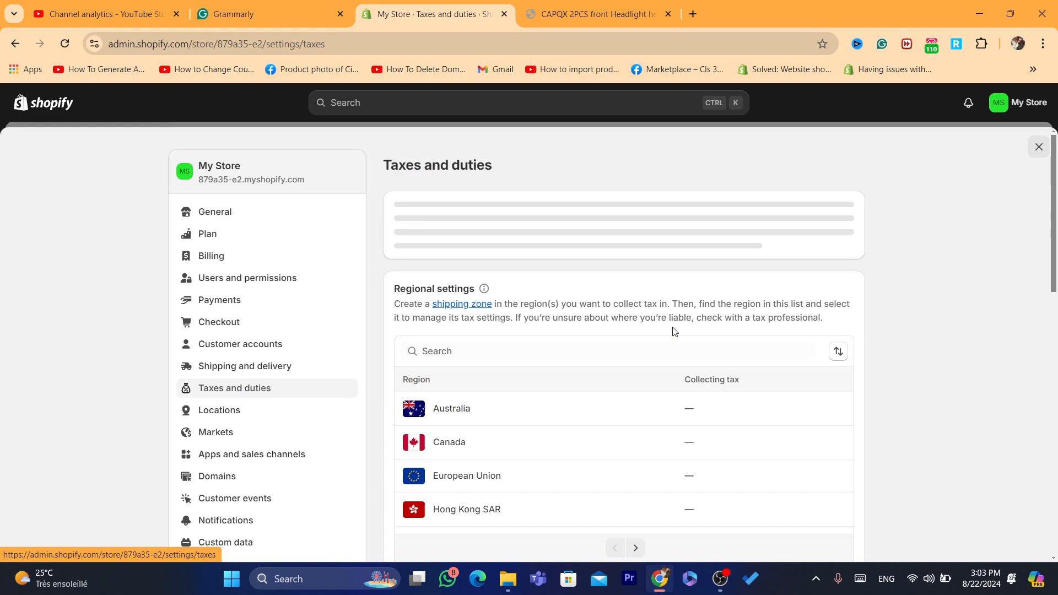
scroll(610, 368, down, 15)
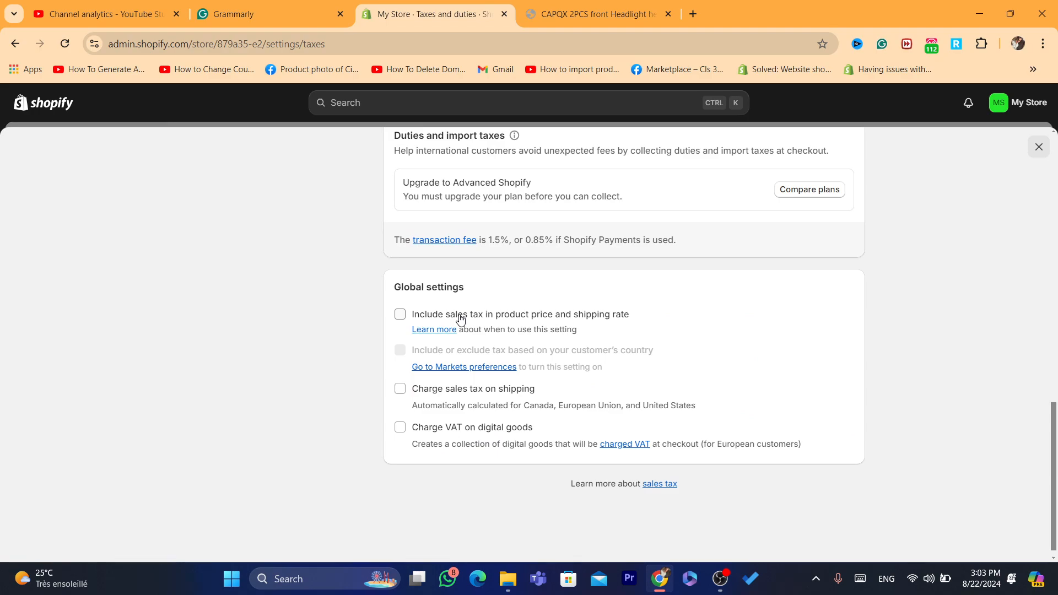
- Try the global options for including sales tax in prices and charging it on shipping, restore both to off, and close the settings
click(461, 318)
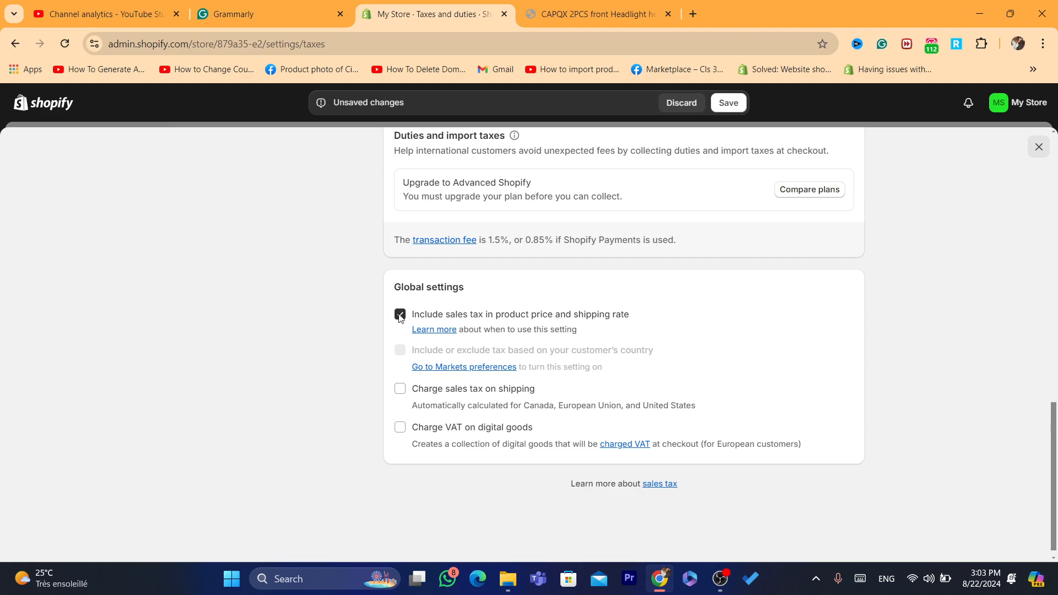
click(400, 315)
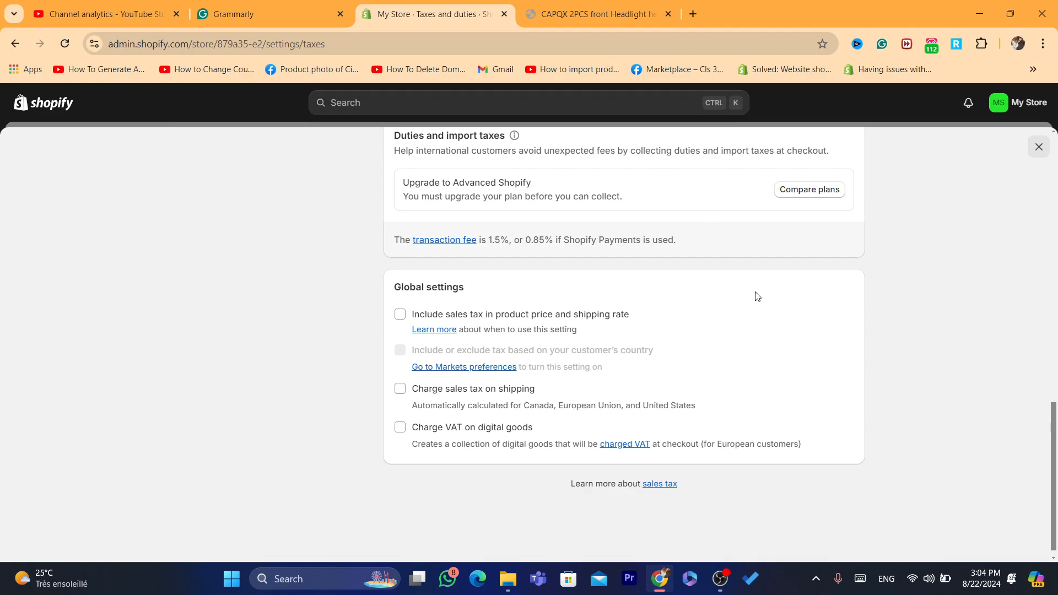
click(402, 391)
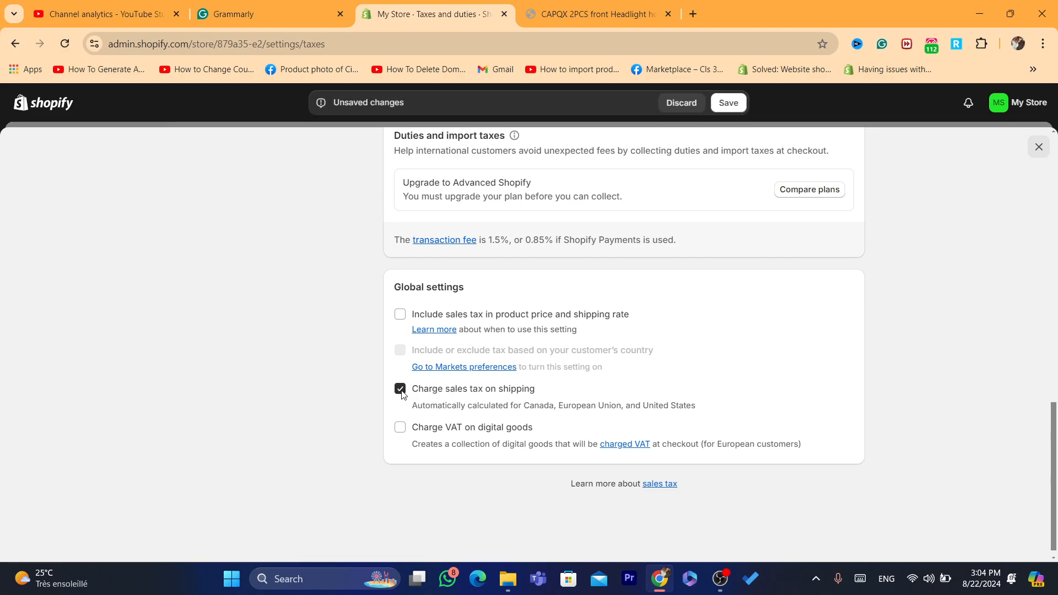
drag(412, 407, 587, 408)
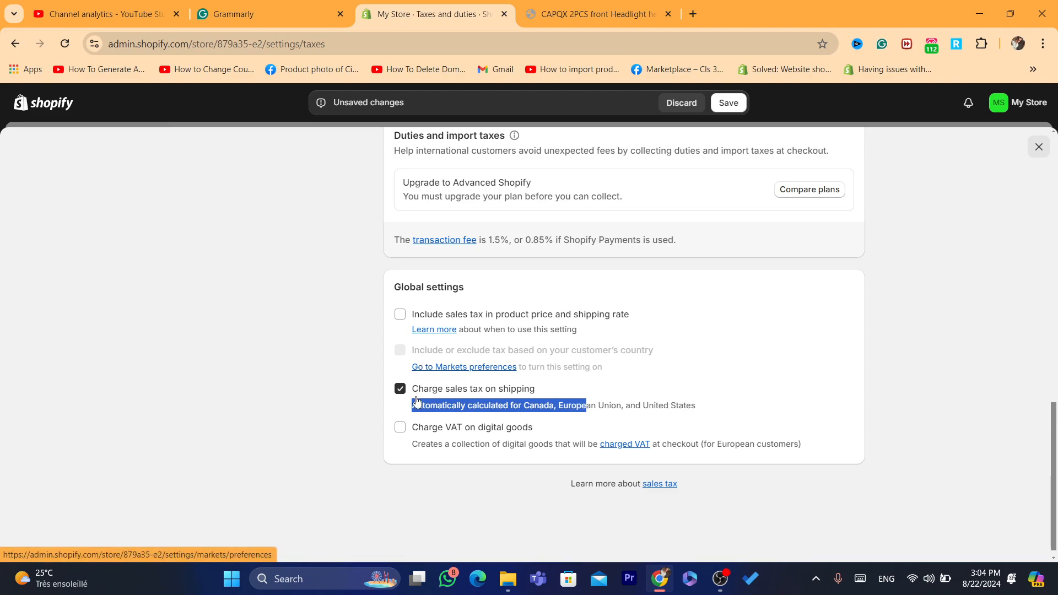
click(400, 389)
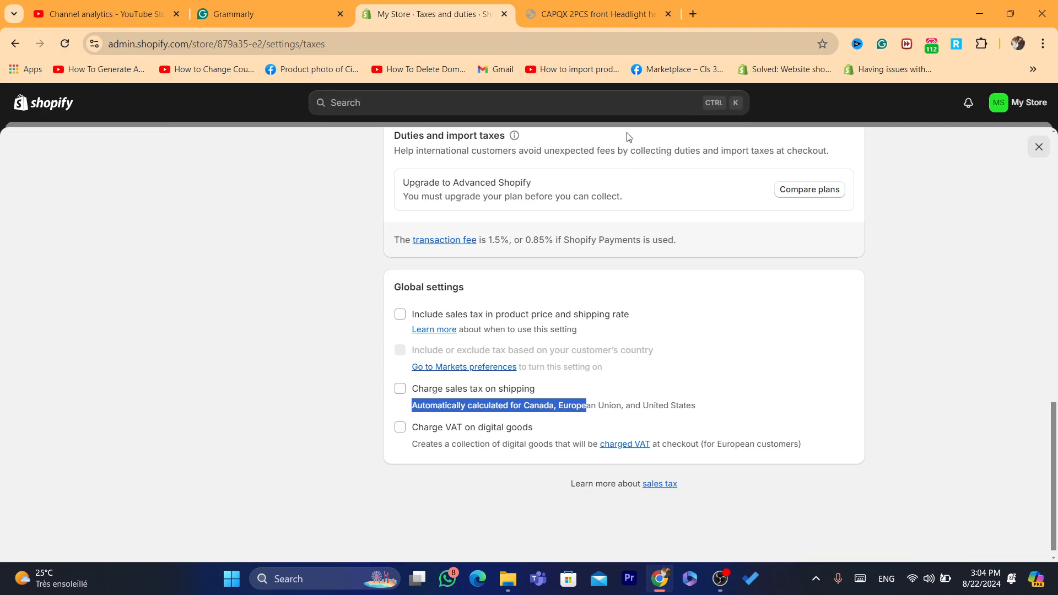
click(1057, 434)
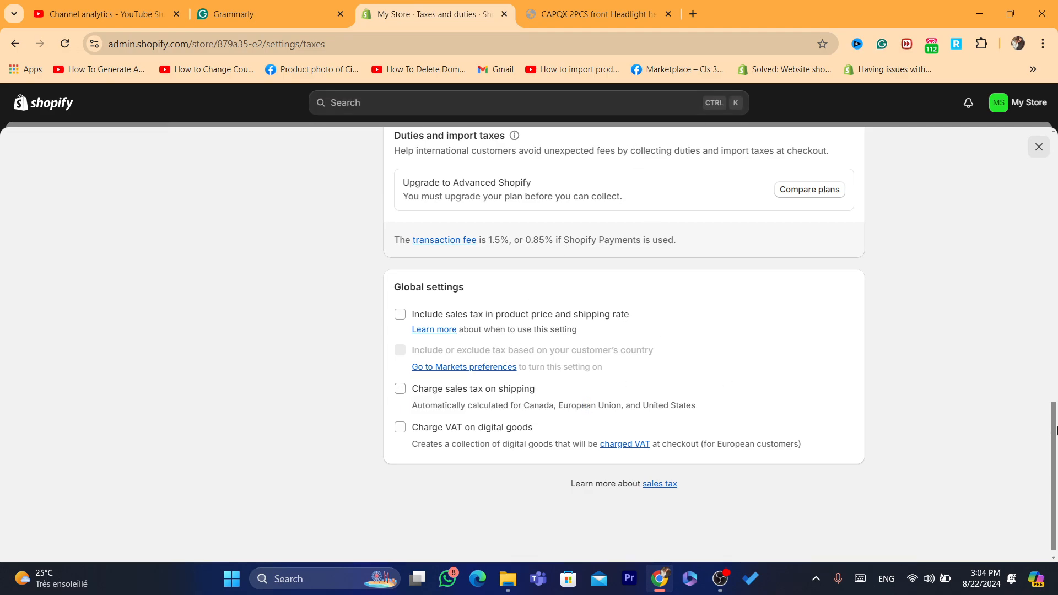
drag(1057, 434, 1046, 202)
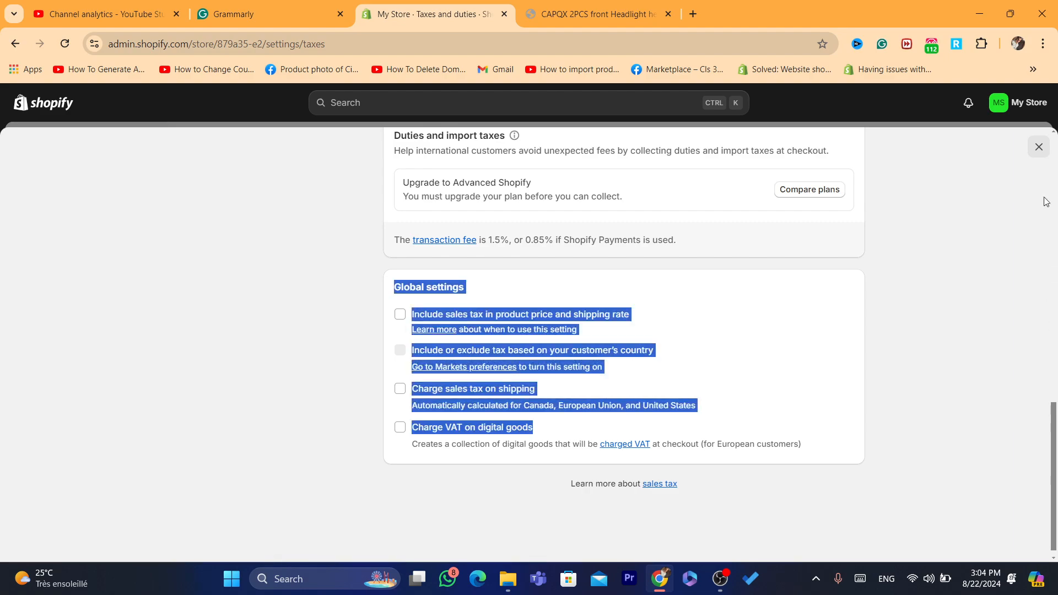
click(1039, 147)
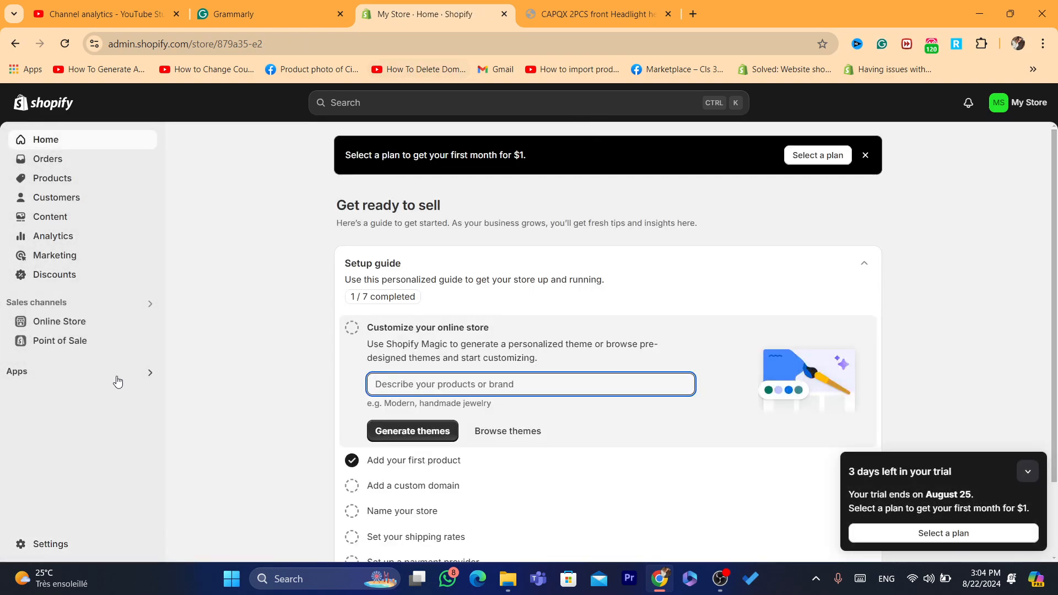
- Open the default theme content of the Dawn theme for editing
click(62, 321)
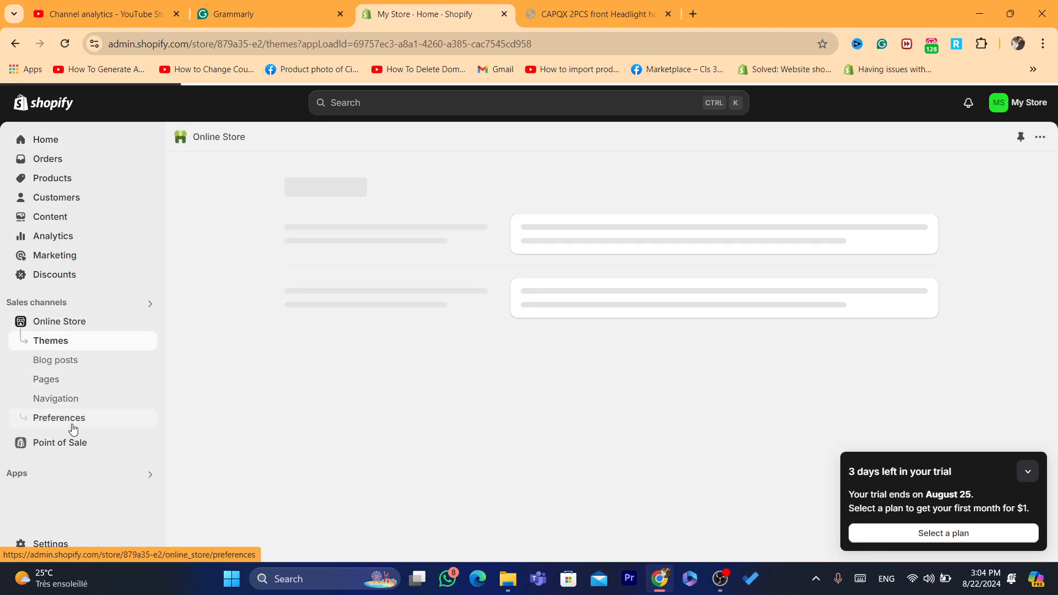
click(1026, 473)
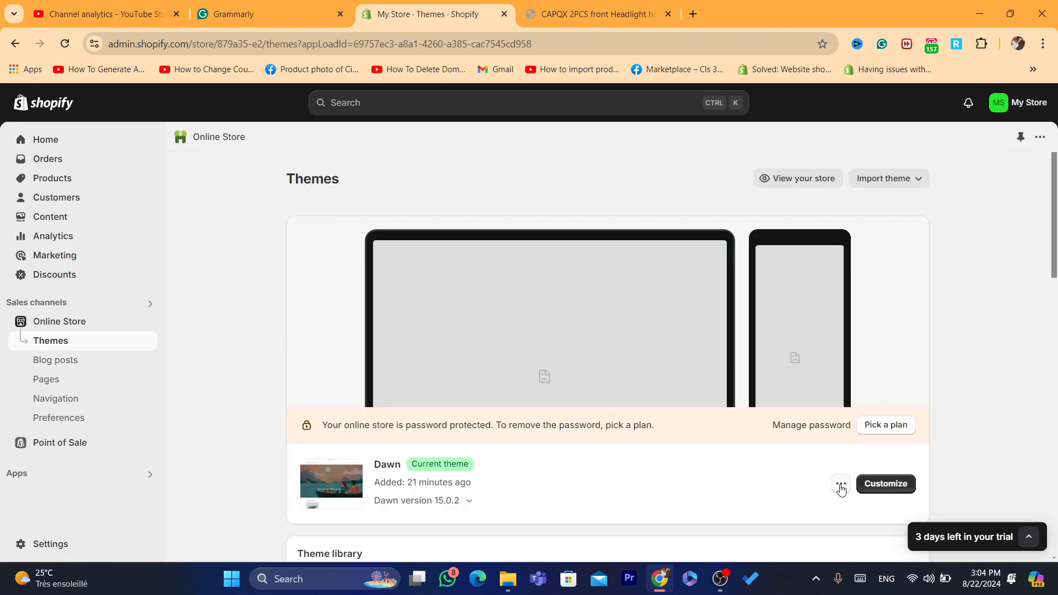
click(840, 484)
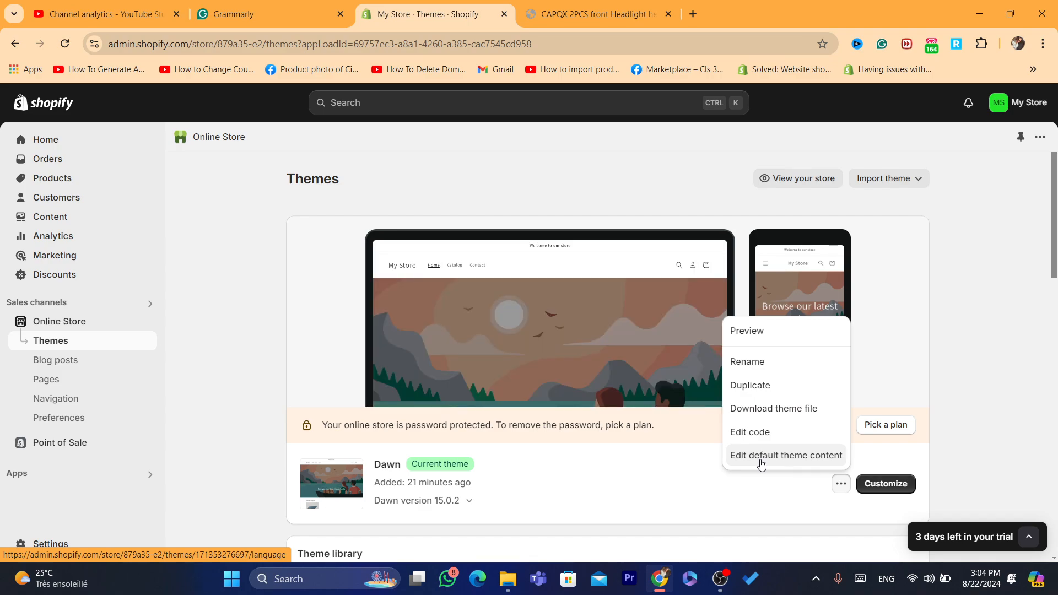
click(761, 464)
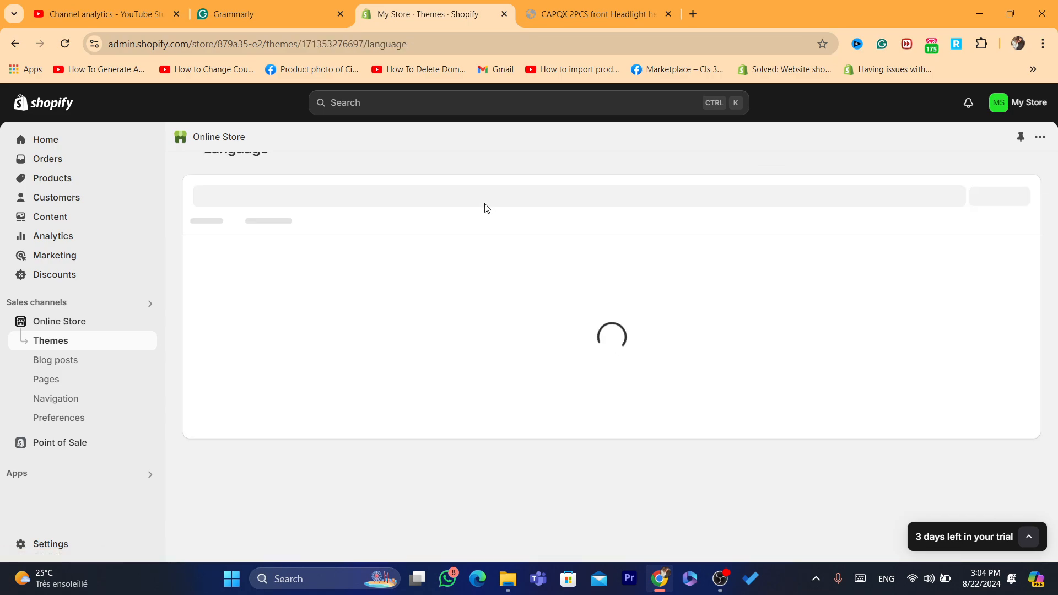
- Search the theme content for "Shipping Calculated"
click(261, 231)
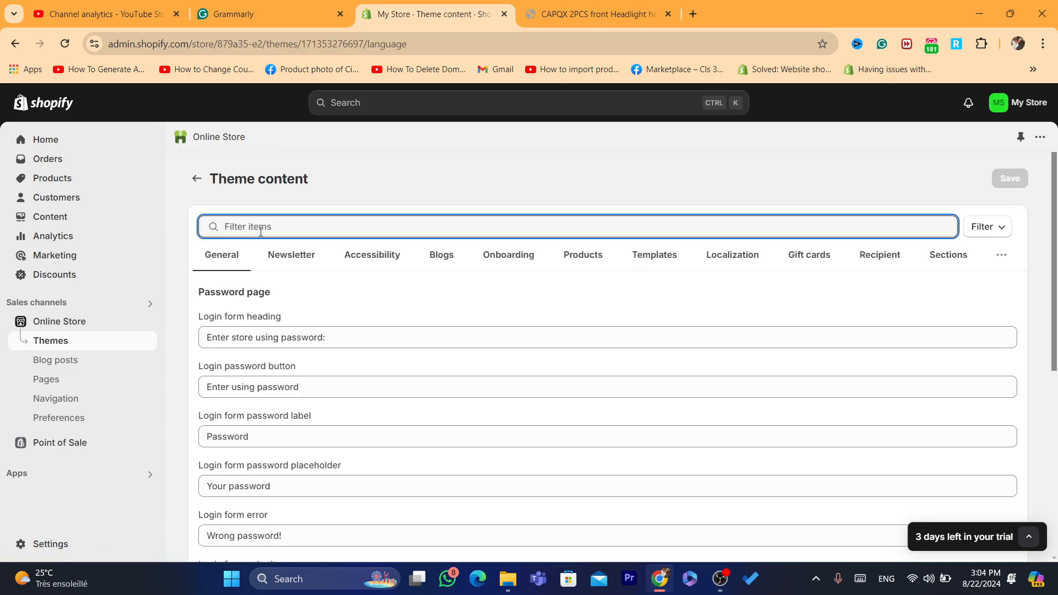
text(How to Remove Taxes and Shipping Calculated at Checkout on Shopify - Step-by-Step Tutorial)
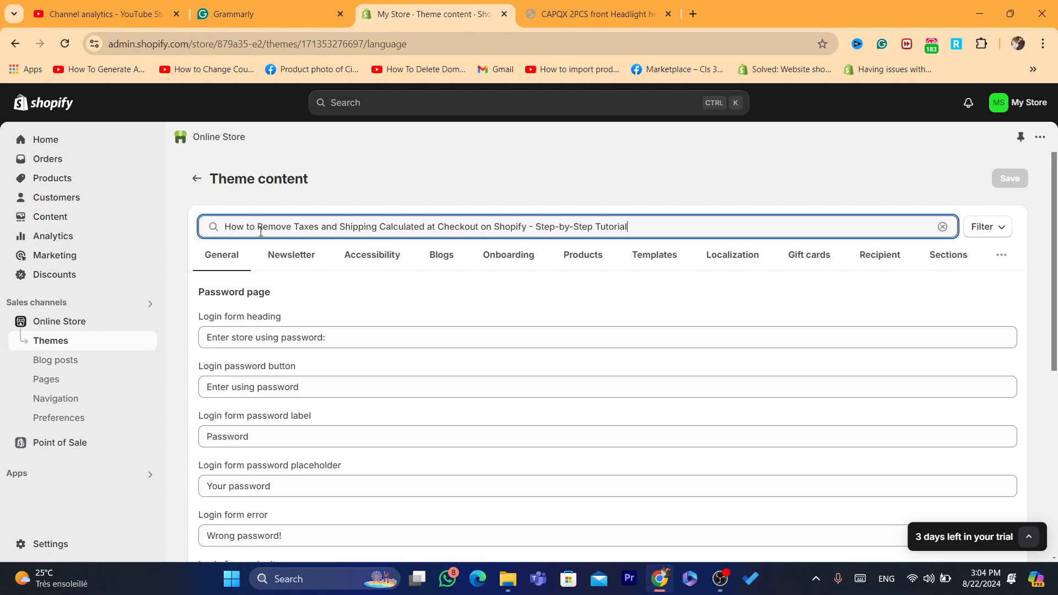
drag(338, 227, 430, 231)
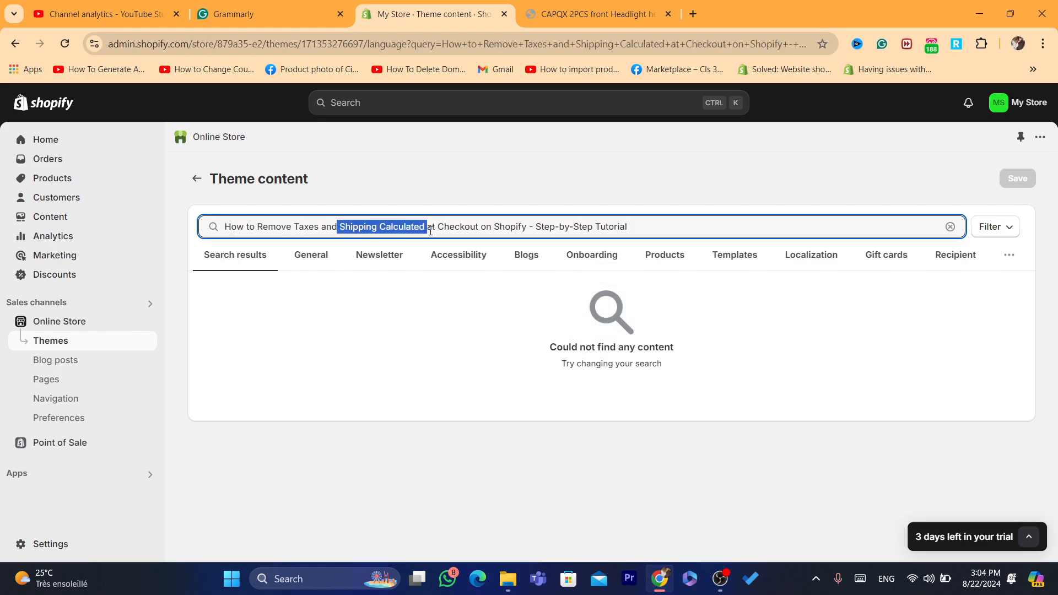
key(ctrl+c)
click(431, 231)
key(ctrl+a)
key(ctrl+v)
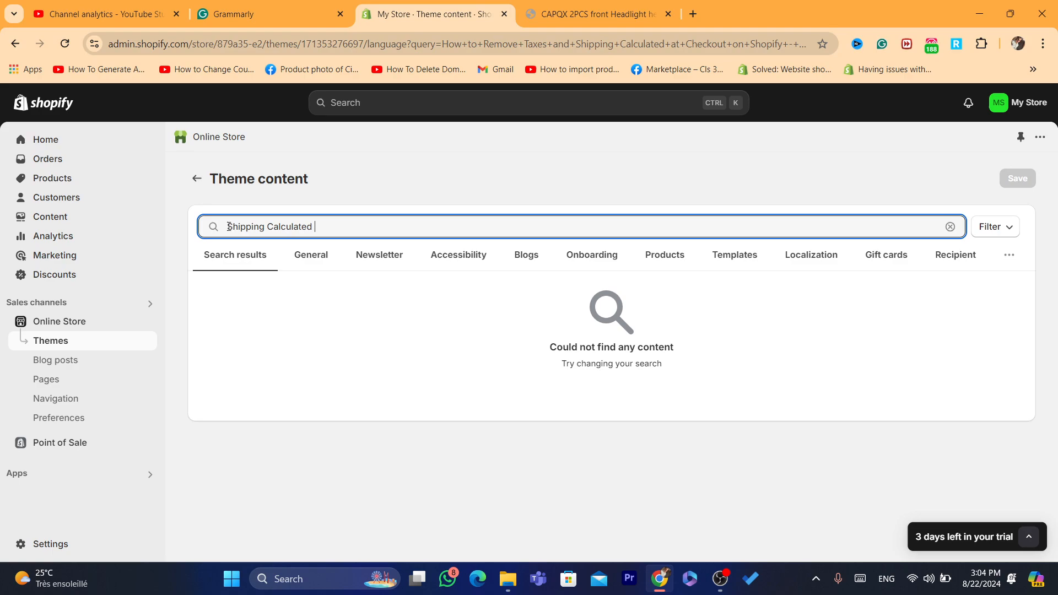
triple_click(255, 227)
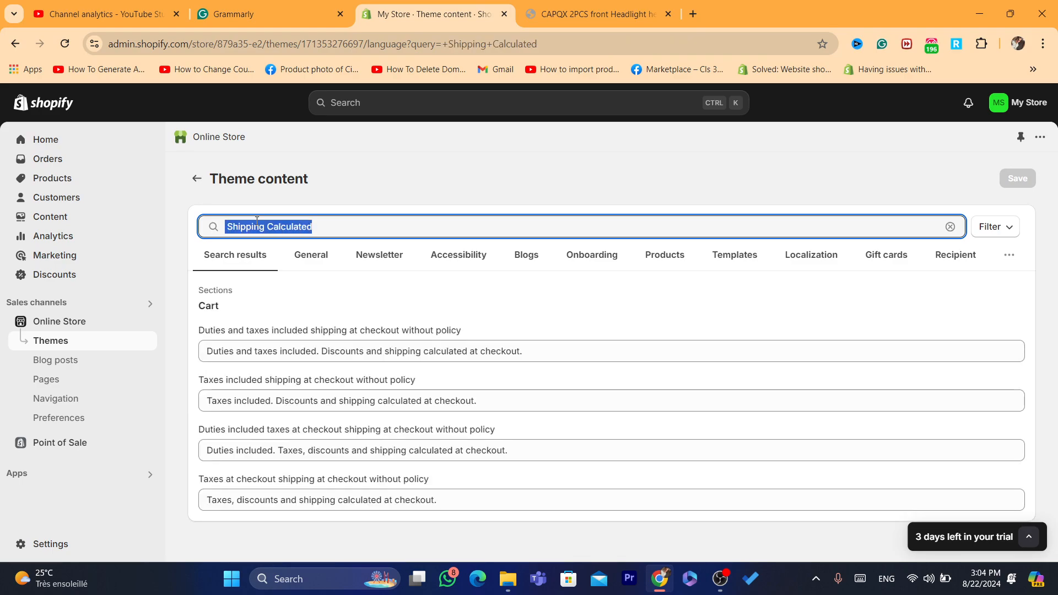
- Replace the "Duties and taxes included shipping at checkout without policy" text with "worldwide free shipping"
triple_click(235, 348)
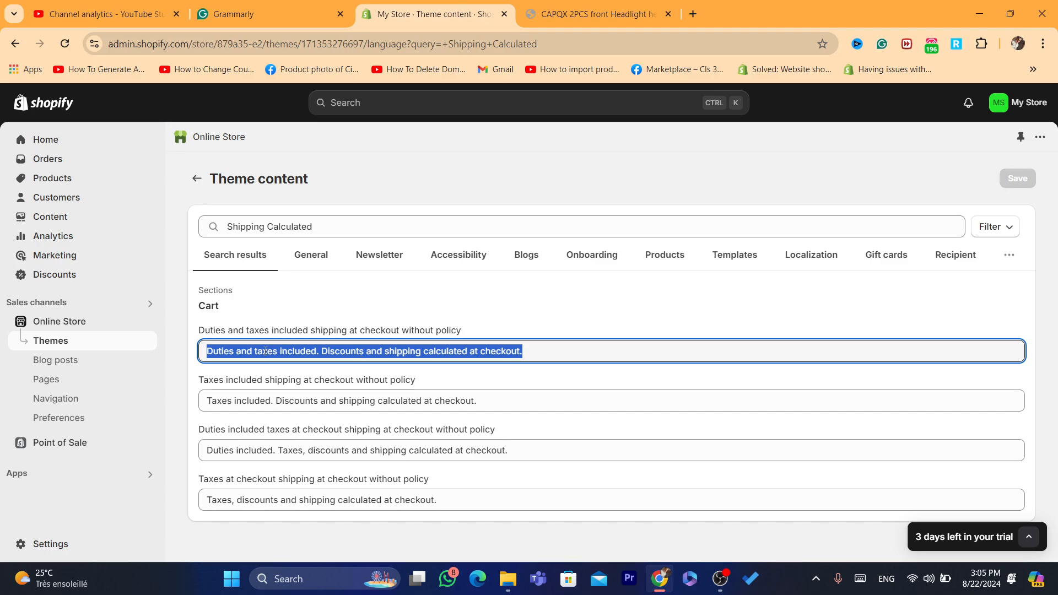
text(Woy)
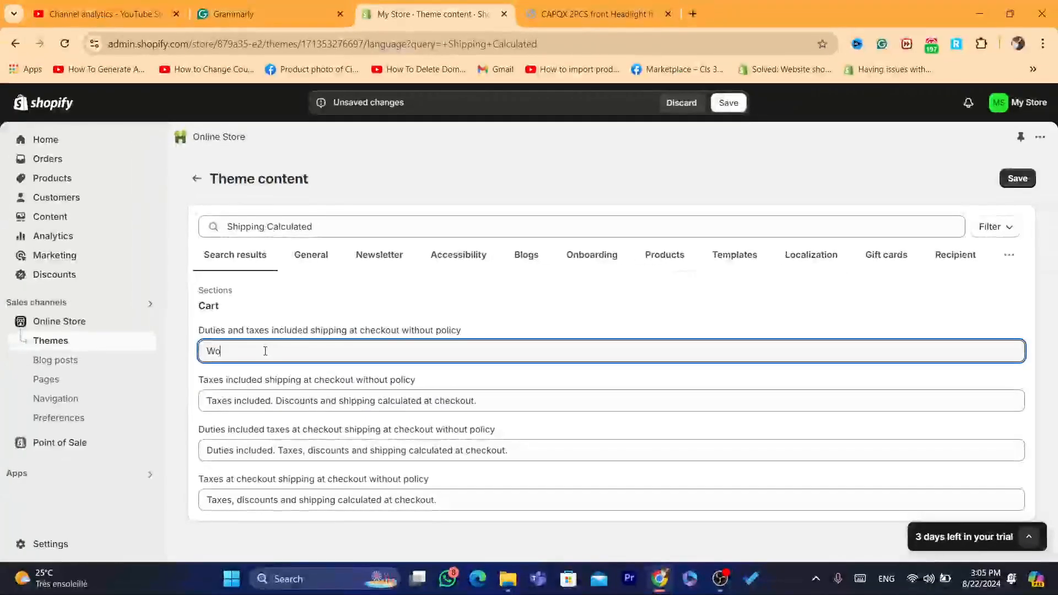
key(BackSpace)
text(uld)
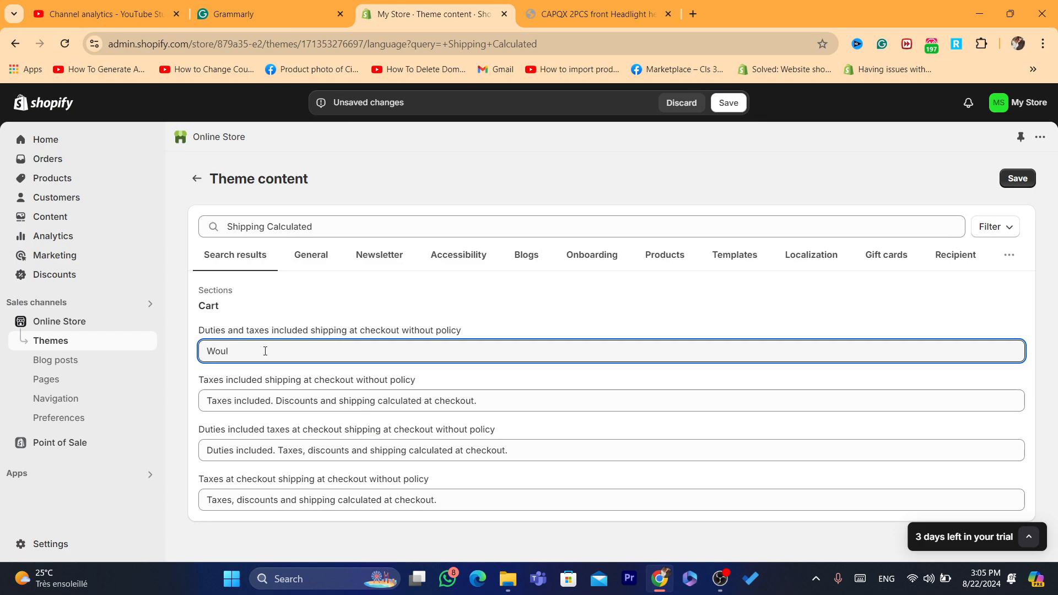
key(BackSpace)
key(BackSpace)
key(BackSpace)
key(BackSpace)
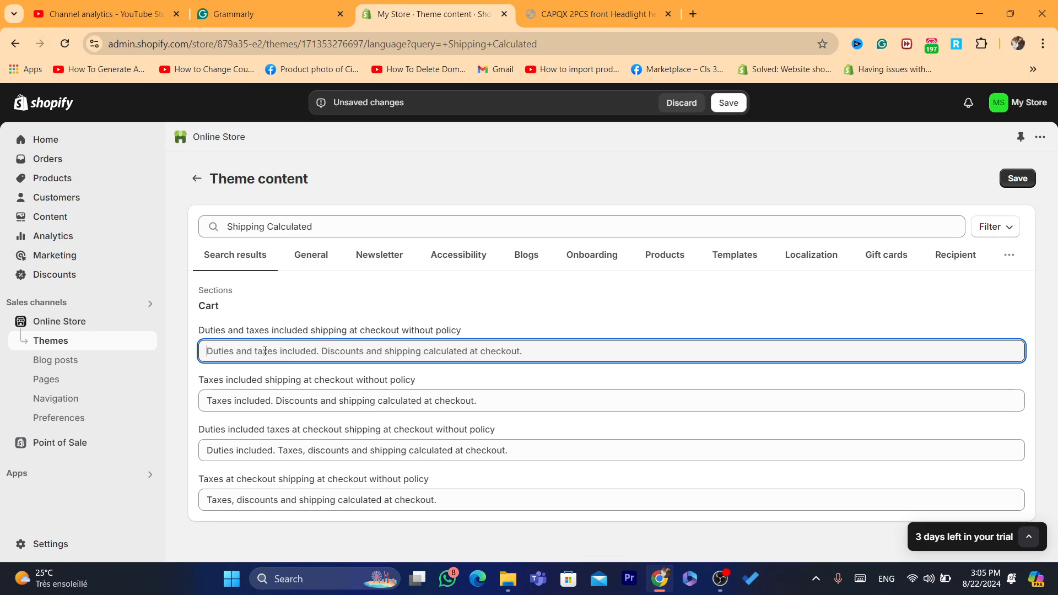
text(world )
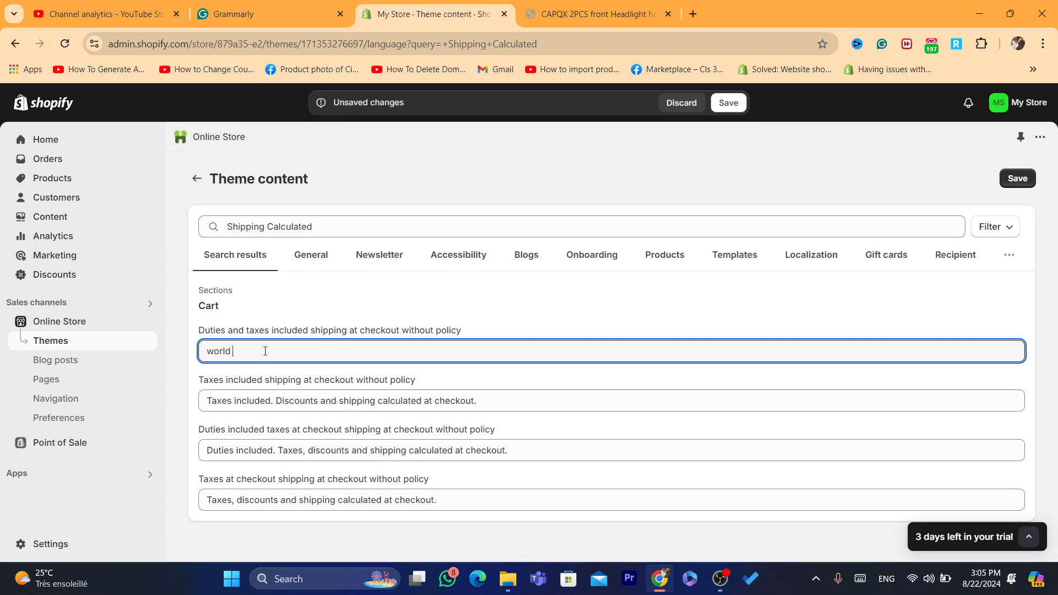
text(wise)
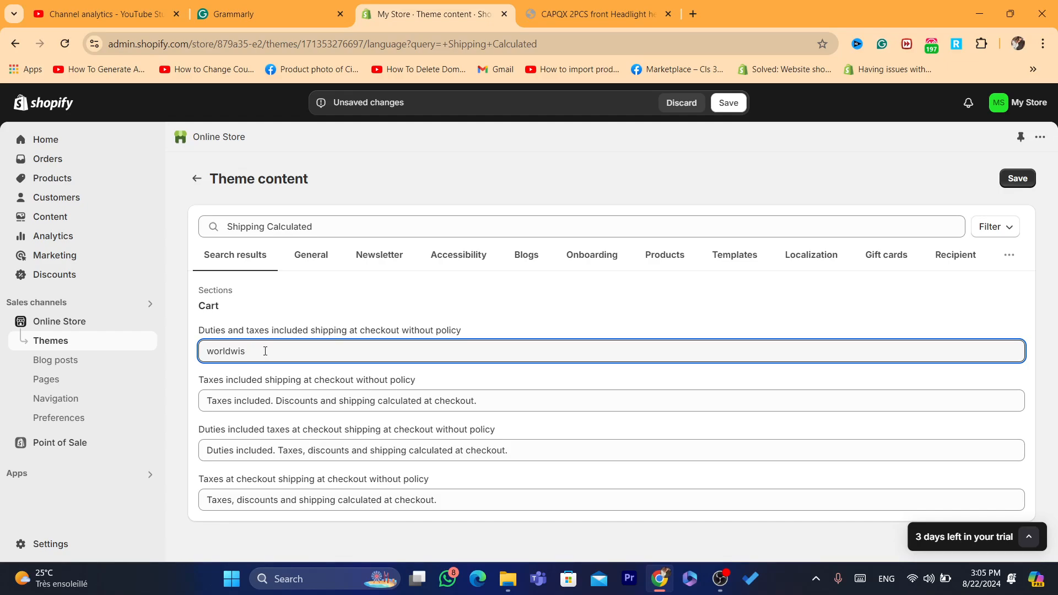
key(BackSpace)
key(BackSpace)
key(BackSpace)
text(de free sh)
key(BackSpace)
key(BackSpace)
text(shipping)
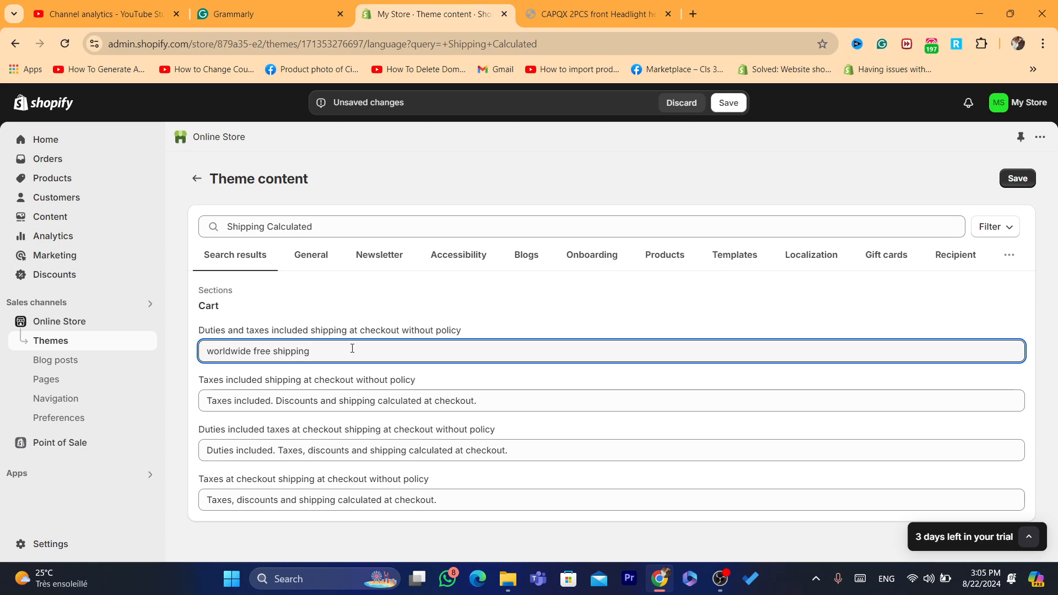
- Copy "worldwide free shipping" into the "Taxes included shipping at checkout without policy" text, replacing its content
drag(199, 380, 349, 398)
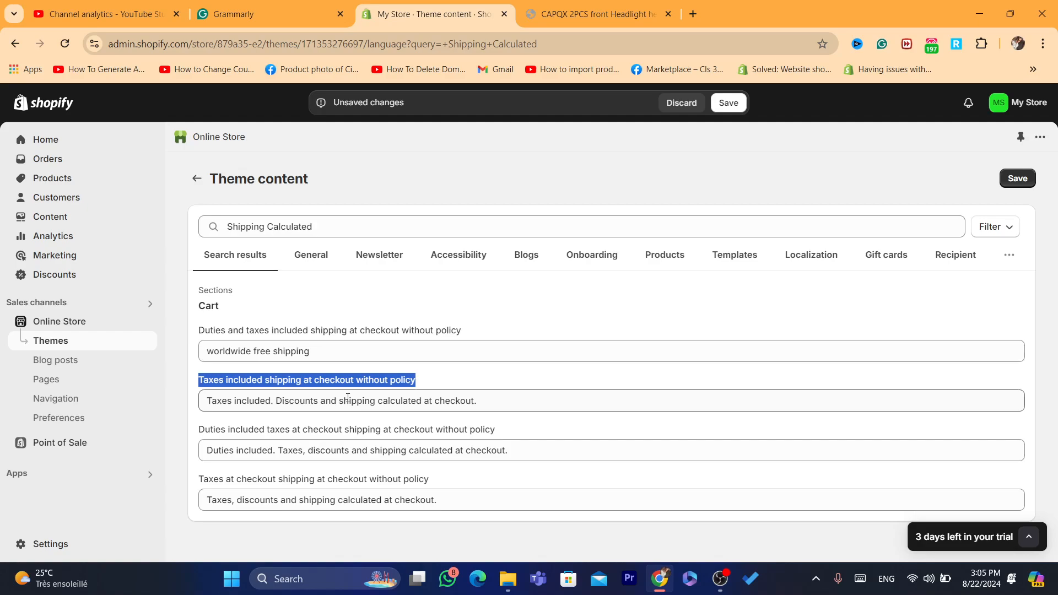
double_click(373, 407)
key(ctrl+a)
click(271, 356)
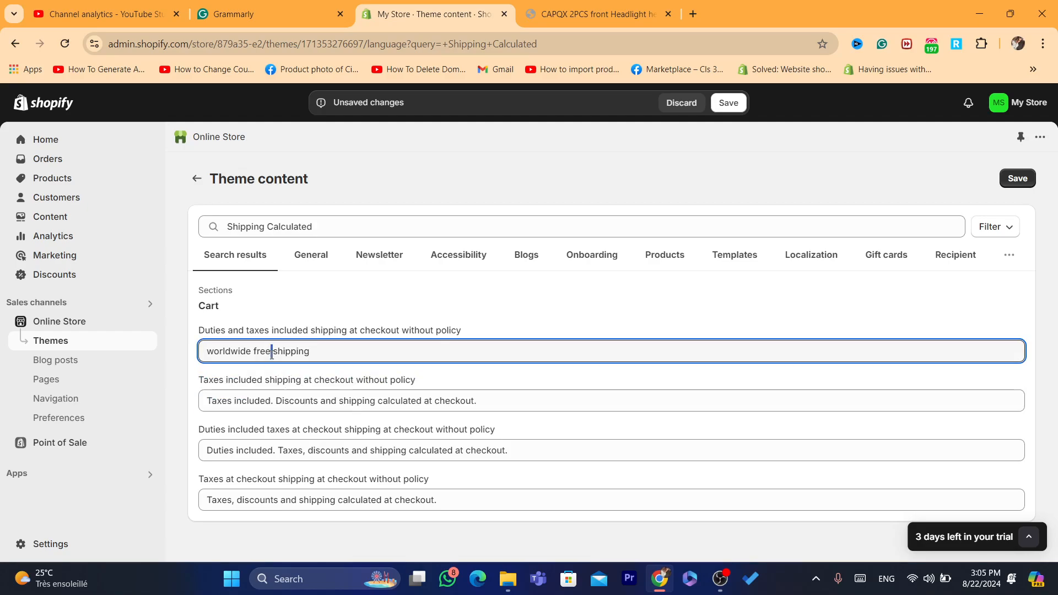
key(ctrl+a)
key(ctrl+c)
double_click(297, 400)
key(ctrl+a)
key(ctrl+v)
- Replace the "Duties included taxes at checkout" and "Taxes at checkout" shipping texts with "worldwide free shipping" and save the theme content
click(279, 449)
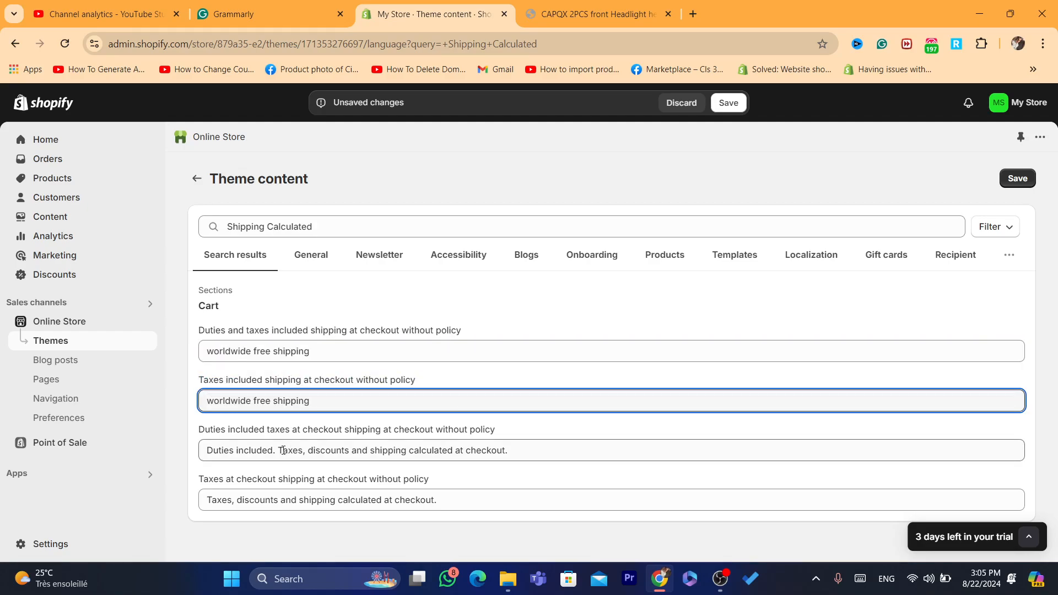
key(ctrl+a)
key(ctrl+v)
double_click(264, 499)
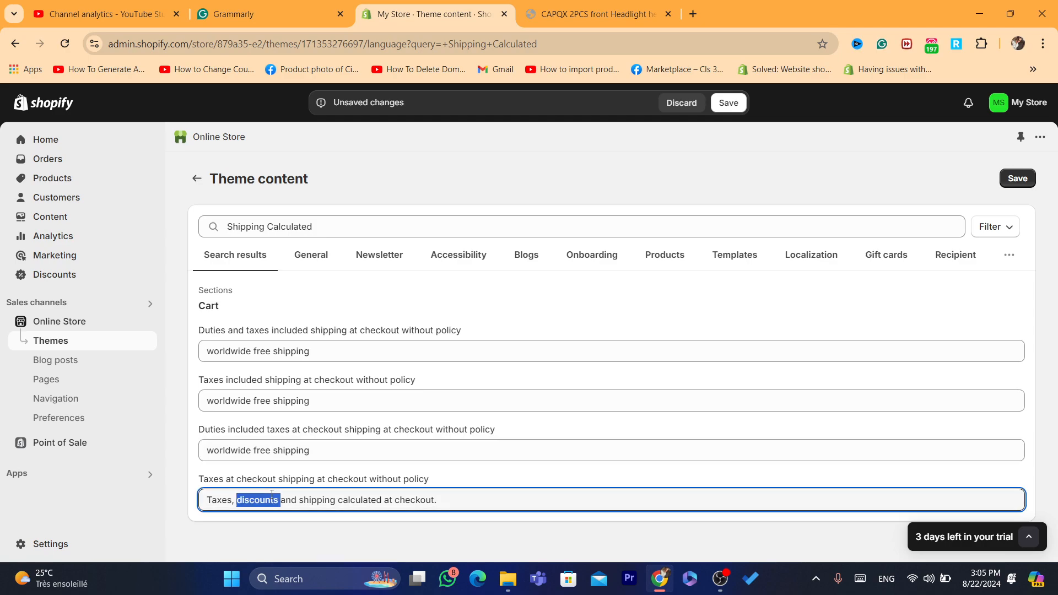
key(ctrl+a)
key(ctrl+v)
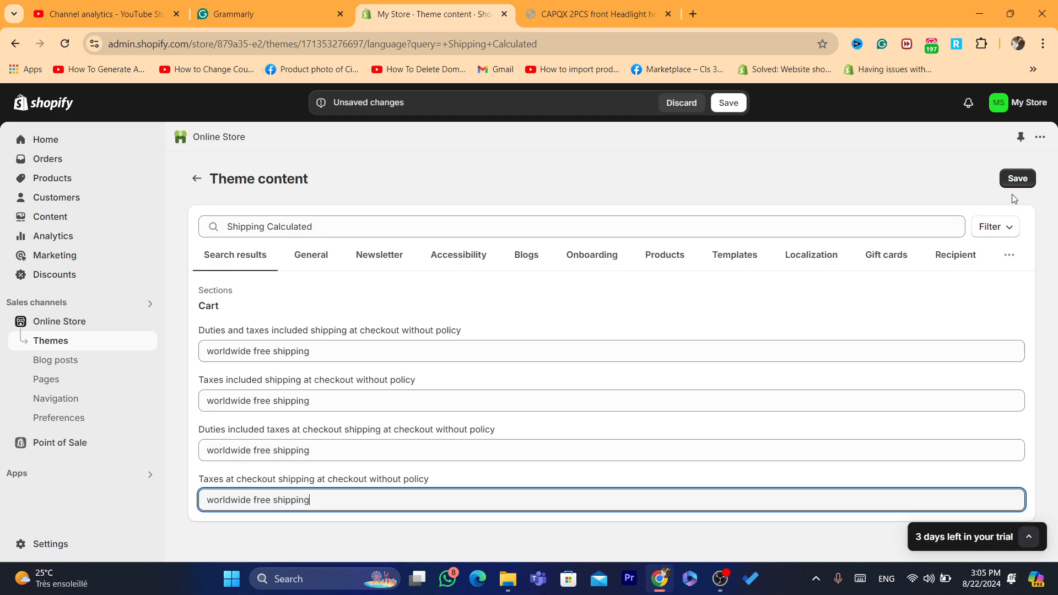
click(1016, 178)
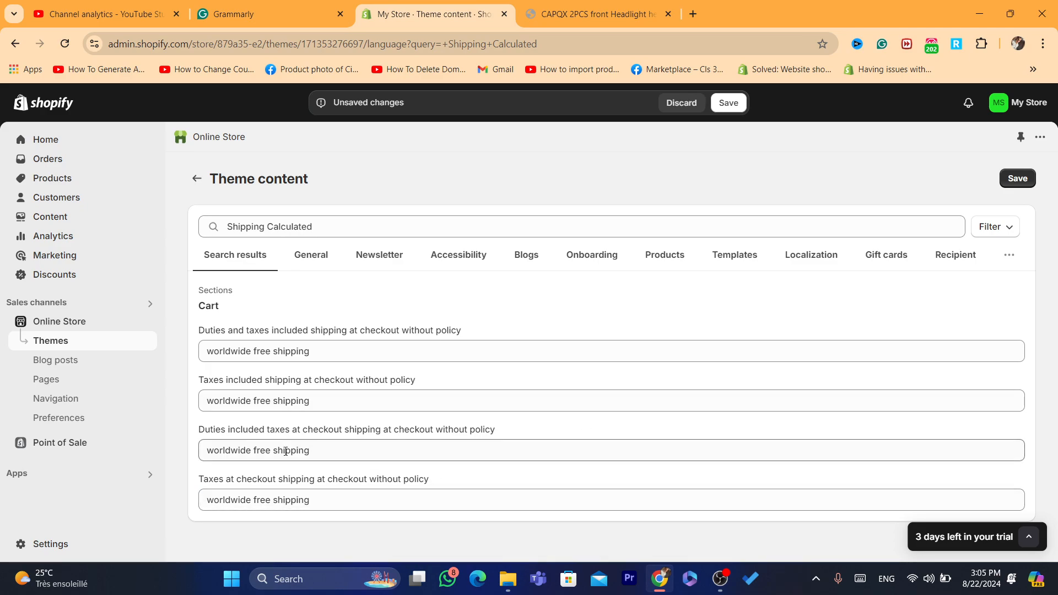
- Replace the "Taxes included shipping at checkout without policy" text with "free shipping"
click(333, 449)
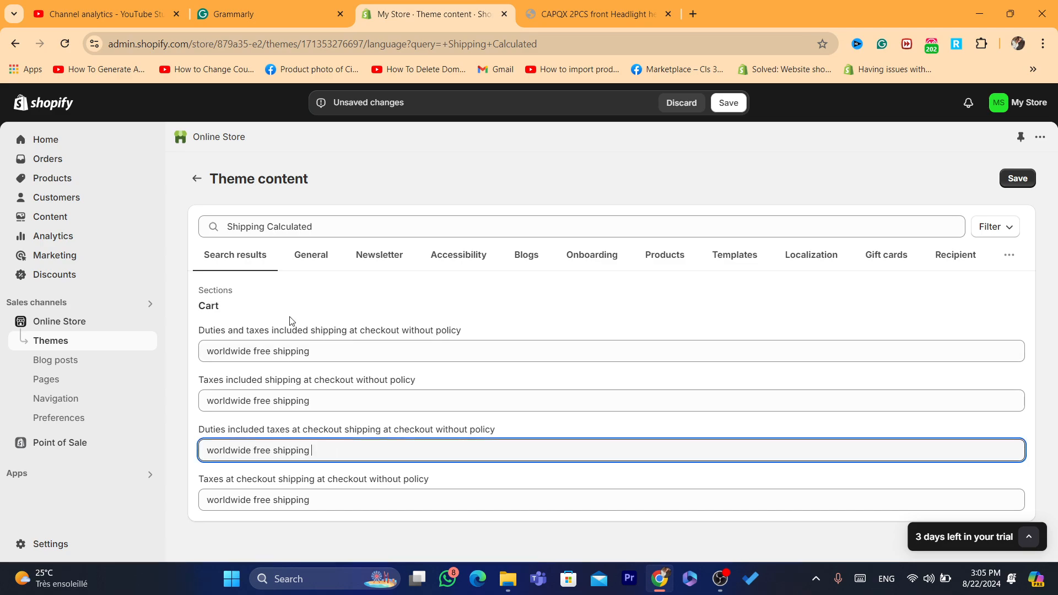
triple_click(272, 400)
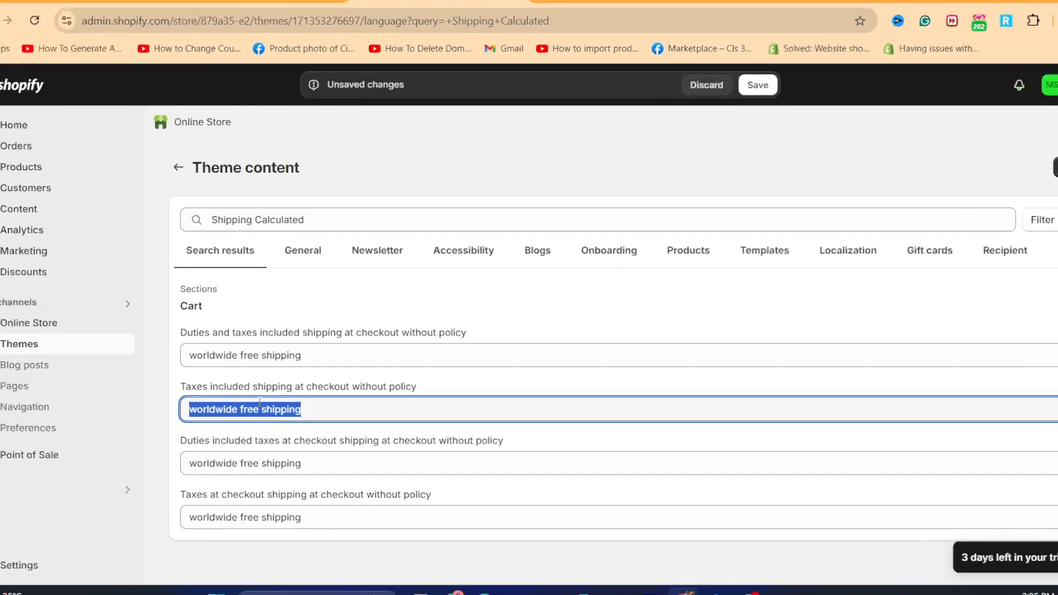
text(Fr)
key(BackSpace)
key(BackSpace)
text(free s)
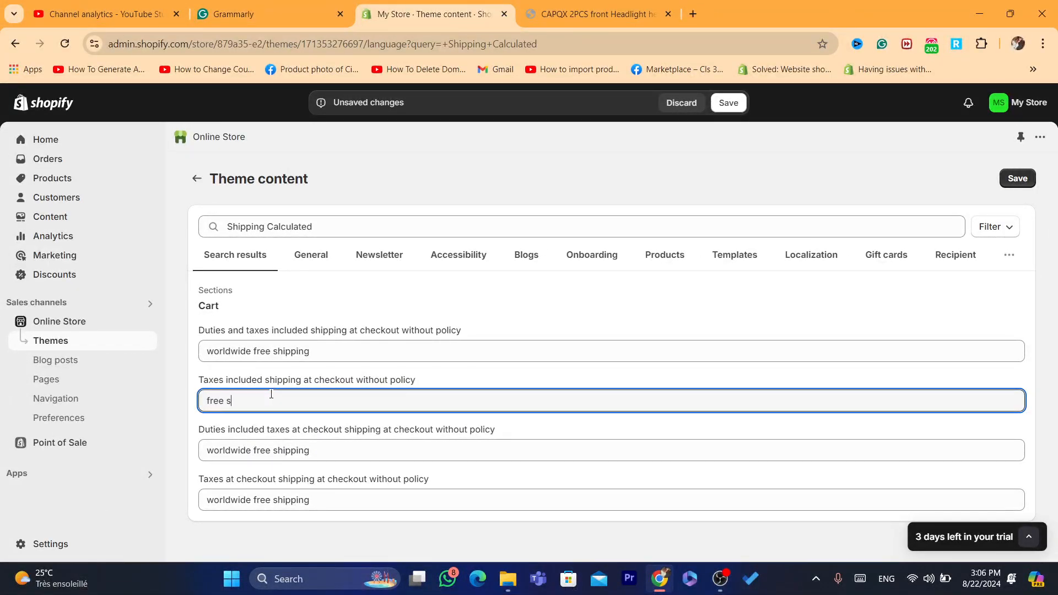
text(ho)
text(ipping)
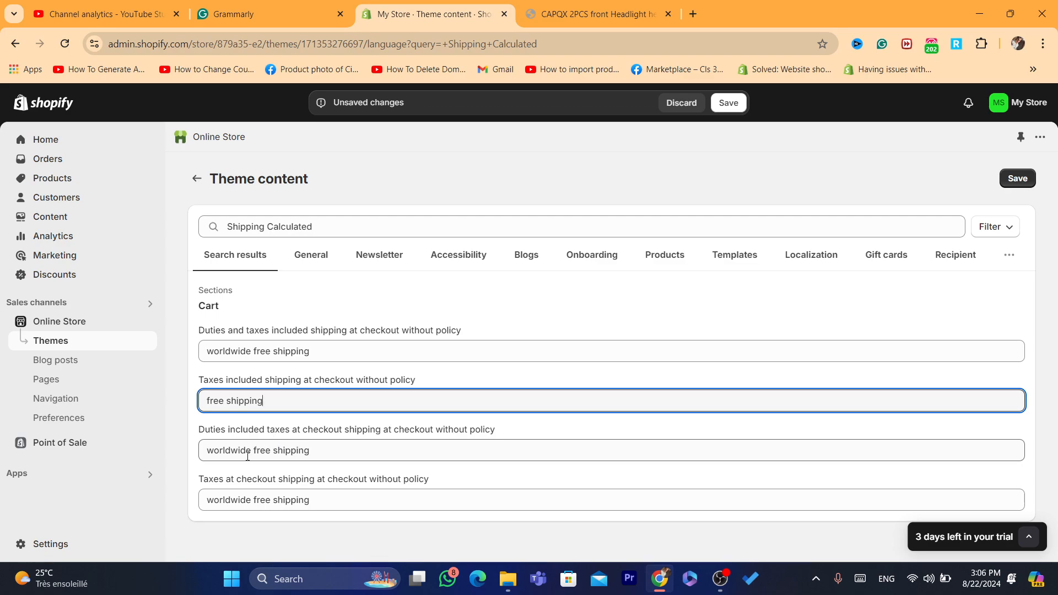
- Change the "Duties included taxes at checkout shipping at checkout without policy" text to "free Shipping" and save the theme content
drag(250, 457, 156, 451)
key(BackSpace)
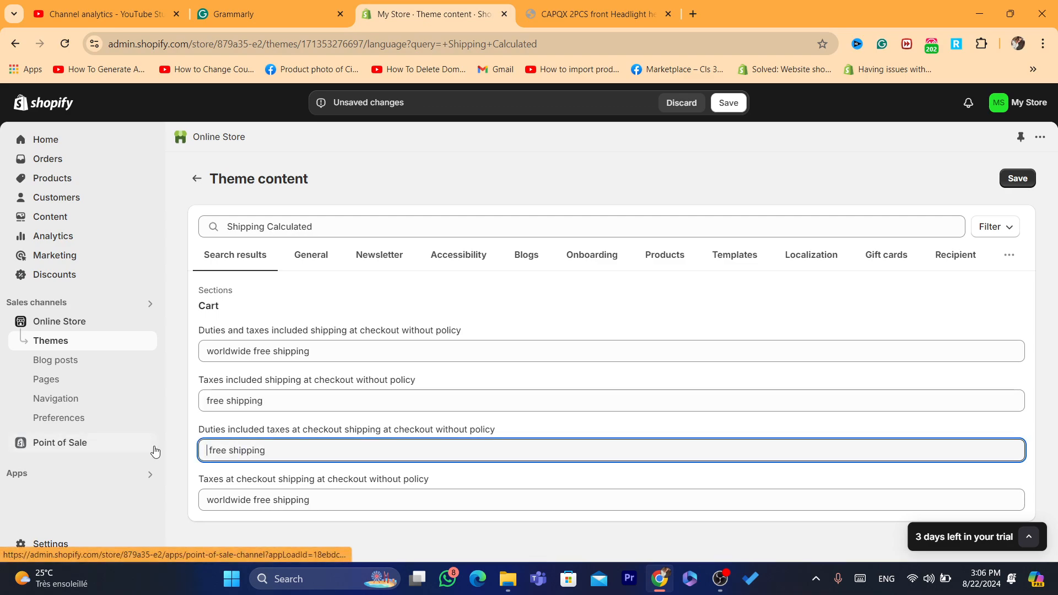
click(234, 452)
key(BackSpace)
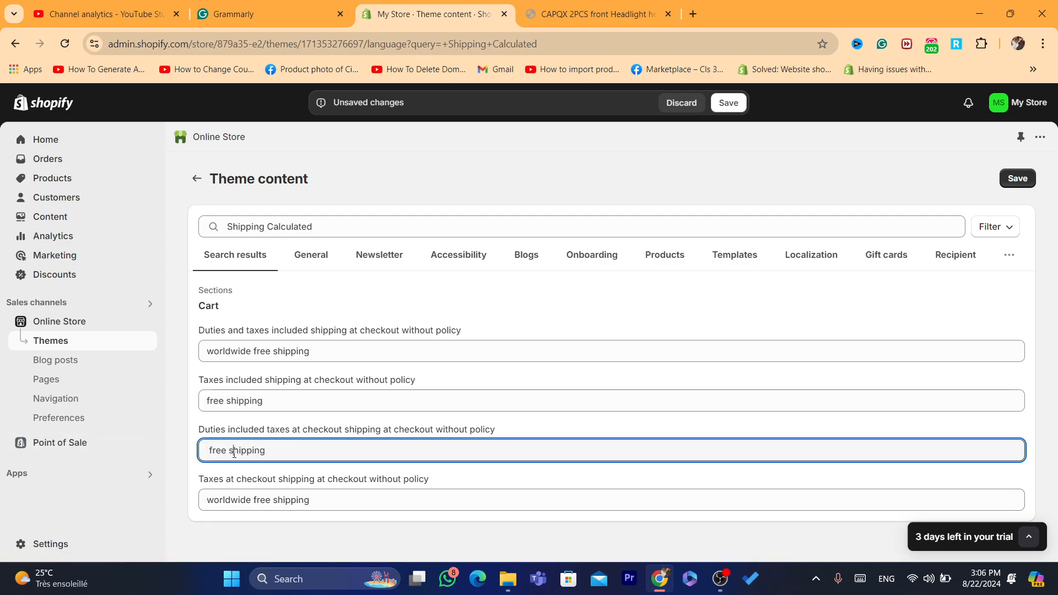
text(S)
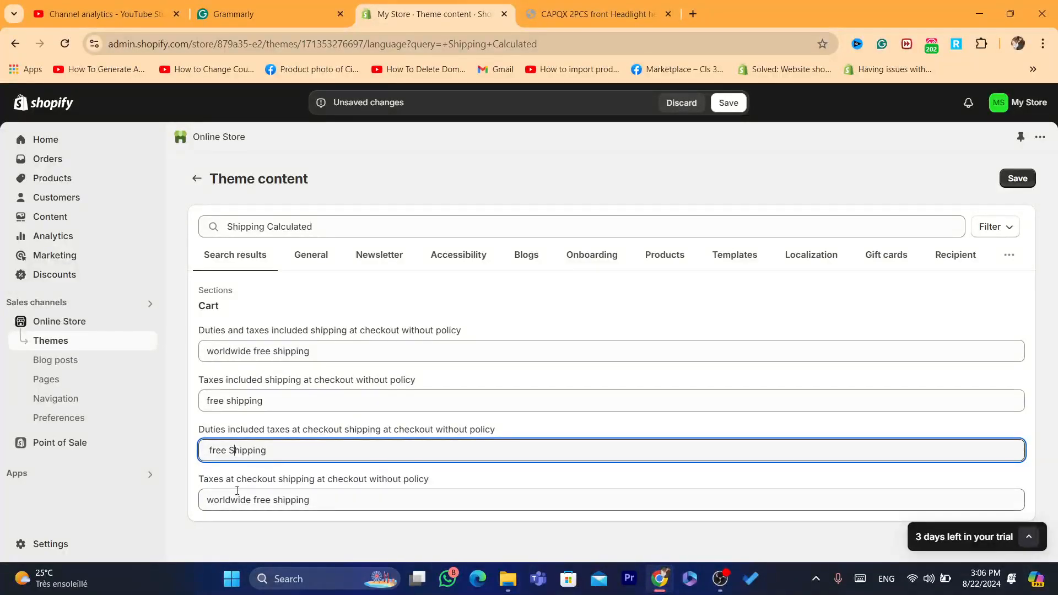
click(239, 493)
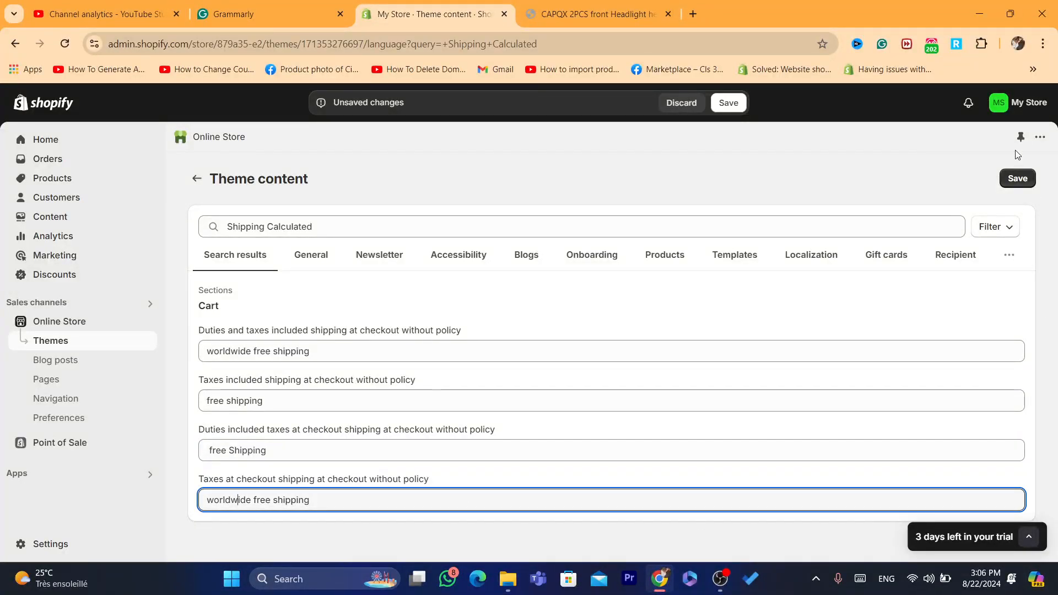
click(1018, 178)
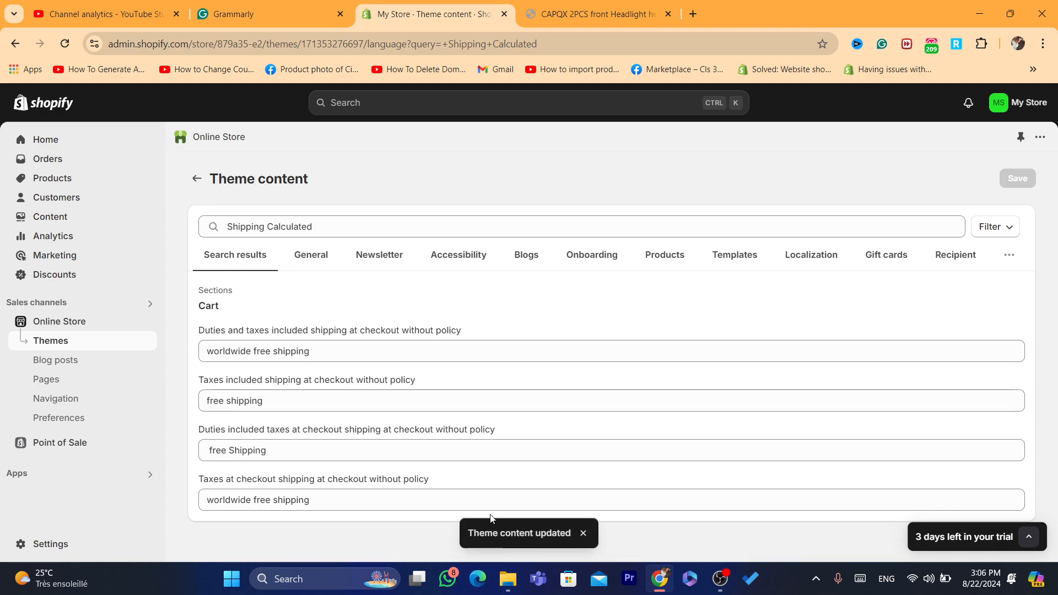
- Search the theme content for "Calculated"
click(266, 230)
key(ctrl+BackSpace)
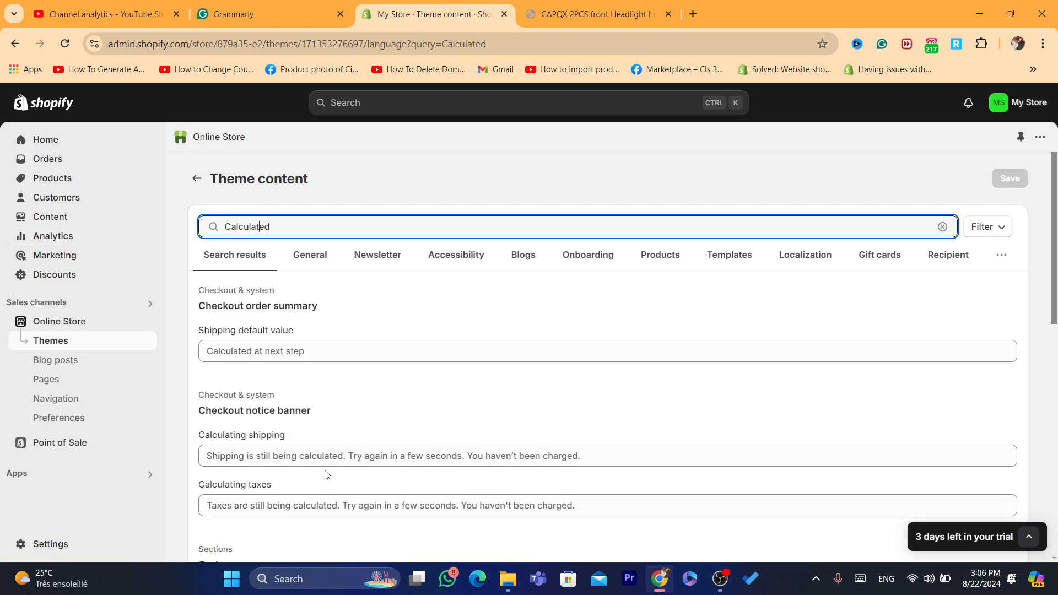
click(370, 461)
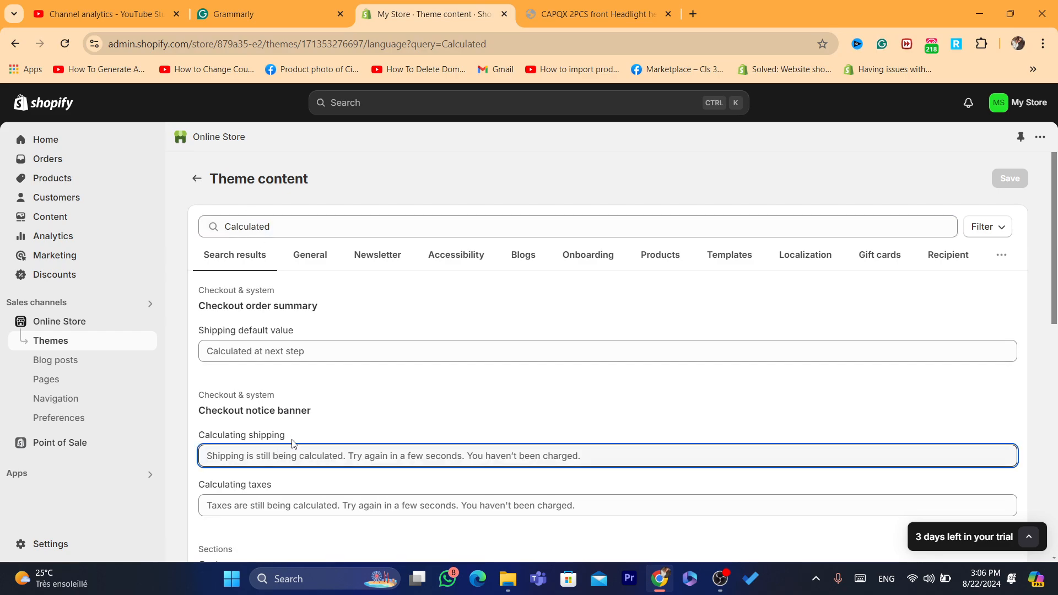
click(276, 351)
click(197, 332)
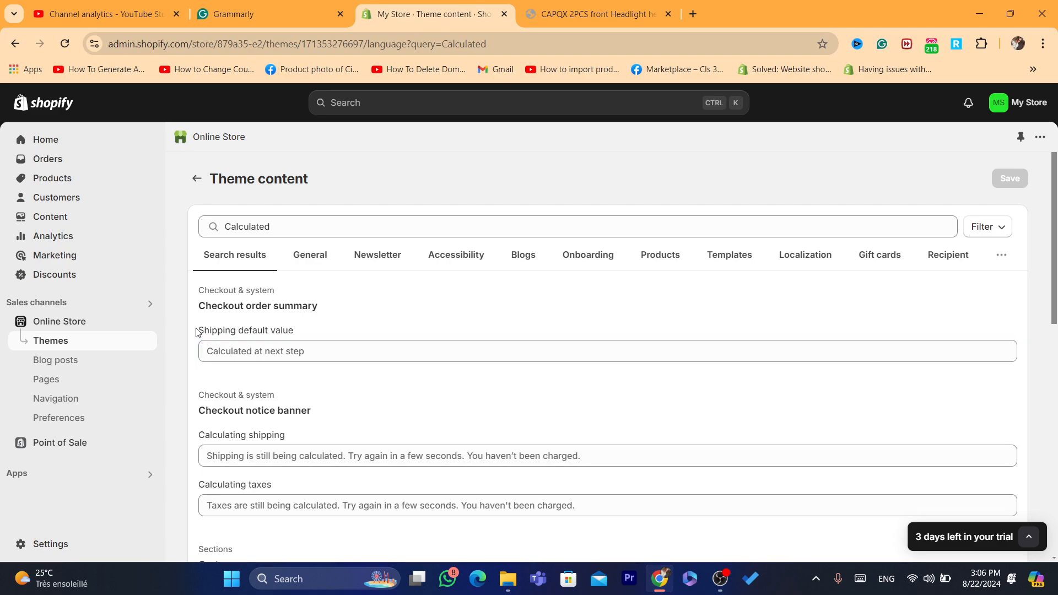
- Set the checkout order summary's "Shipping default value" to "Free shipping" and save the theme content
drag(198, 333, 302, 345)
click(247, 355)
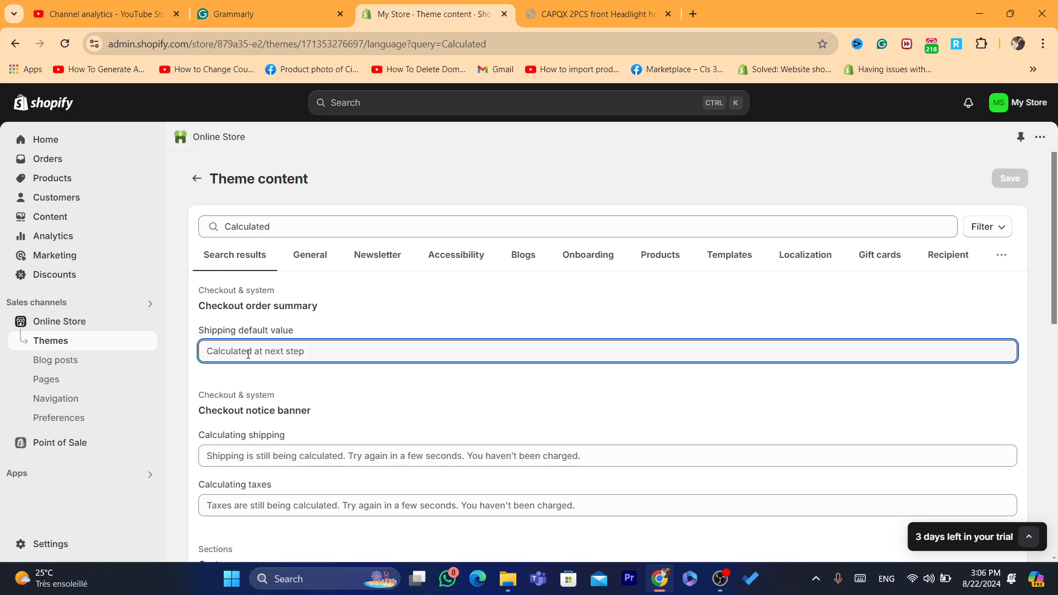
text(shipp)
key(BackSpace)
key(BackSpace)
key(BackSpace)
key(BackSpace)
key(BackSpace)
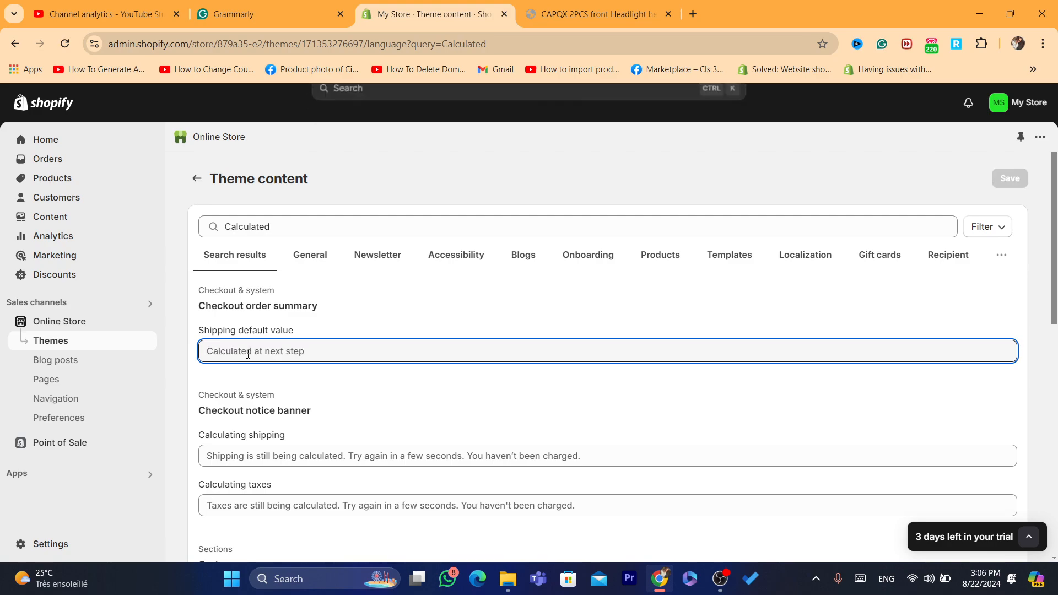
text(Free shy)
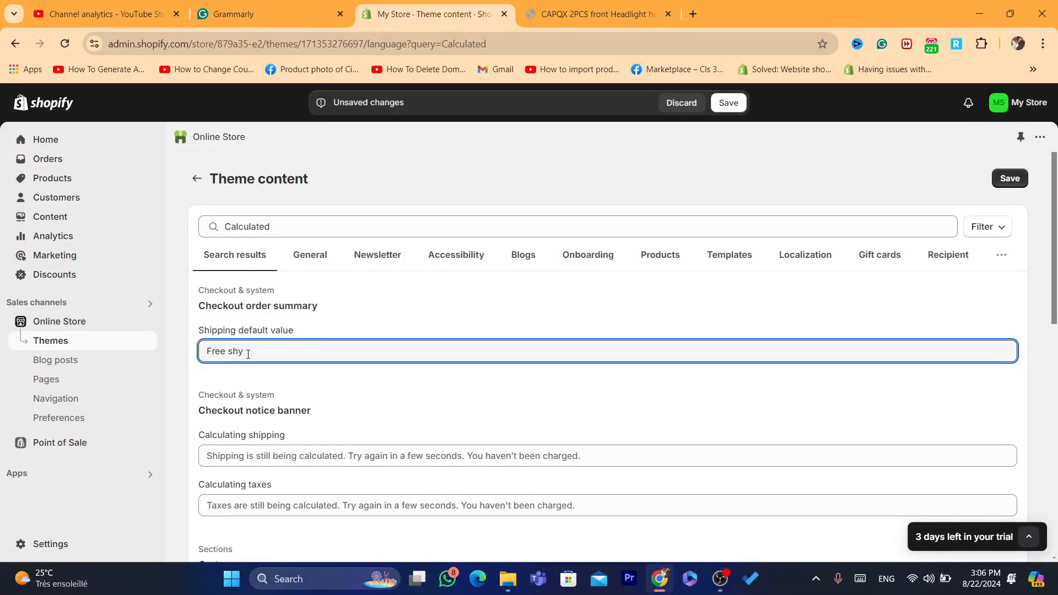
key(BackSpace)
text(ipping)
click(1008, 178)
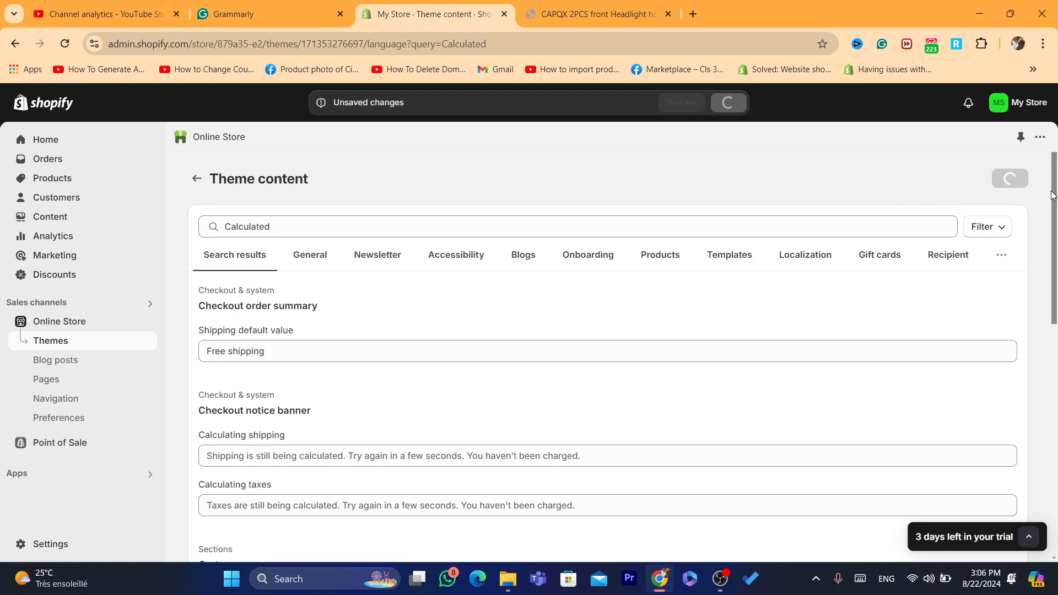
- Replace the cart's "Duties and taxes included shipping at checkout with policy html" text with "Free shipping" and save the theme content
drag(1054, 197, 1057, 281)
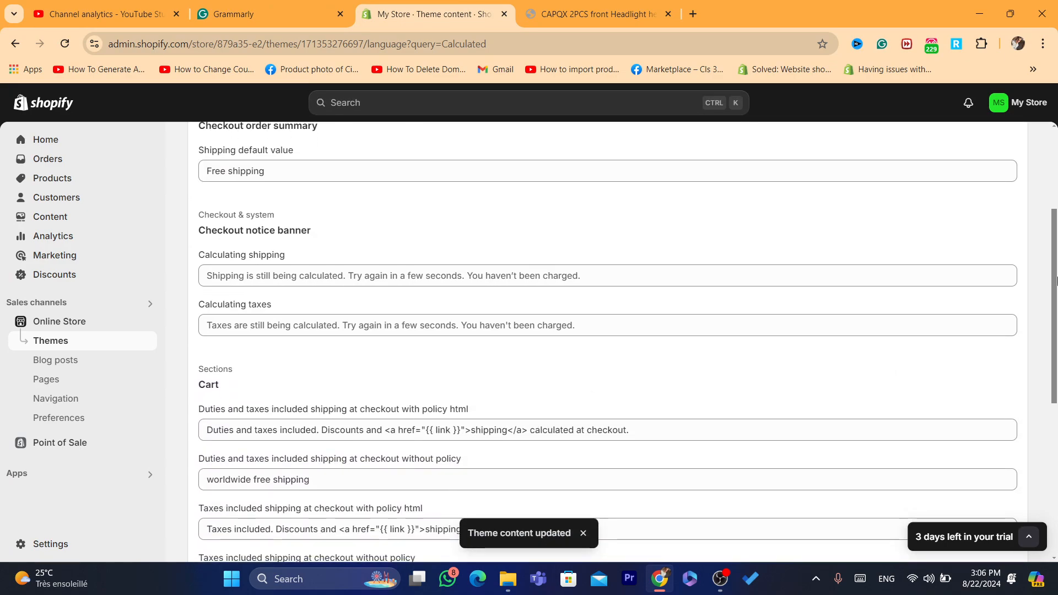
click(229, 317)
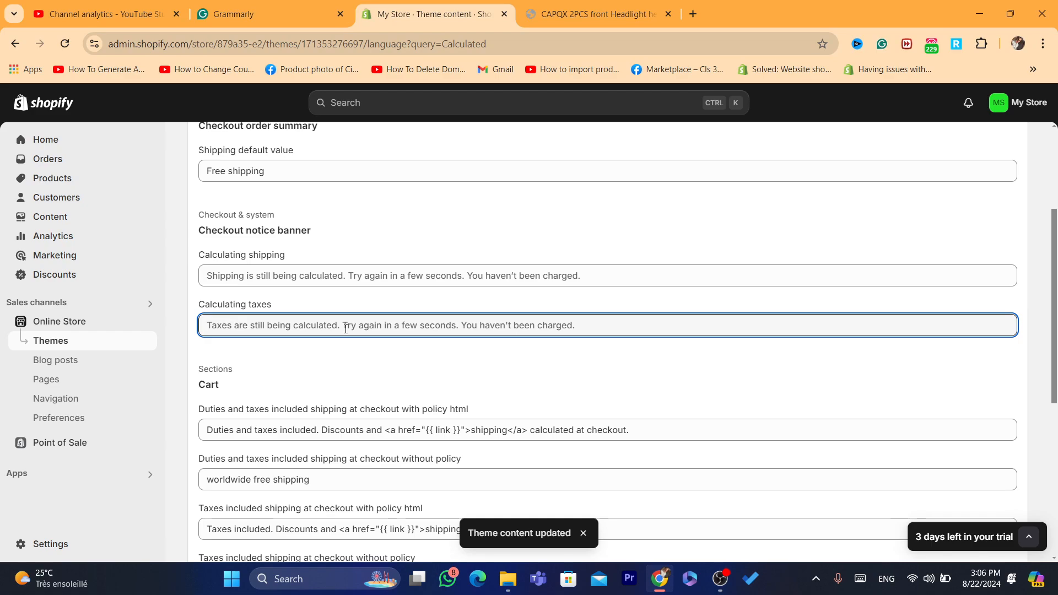
click(392, 361)
drag(1056, 286, 1055, 331)
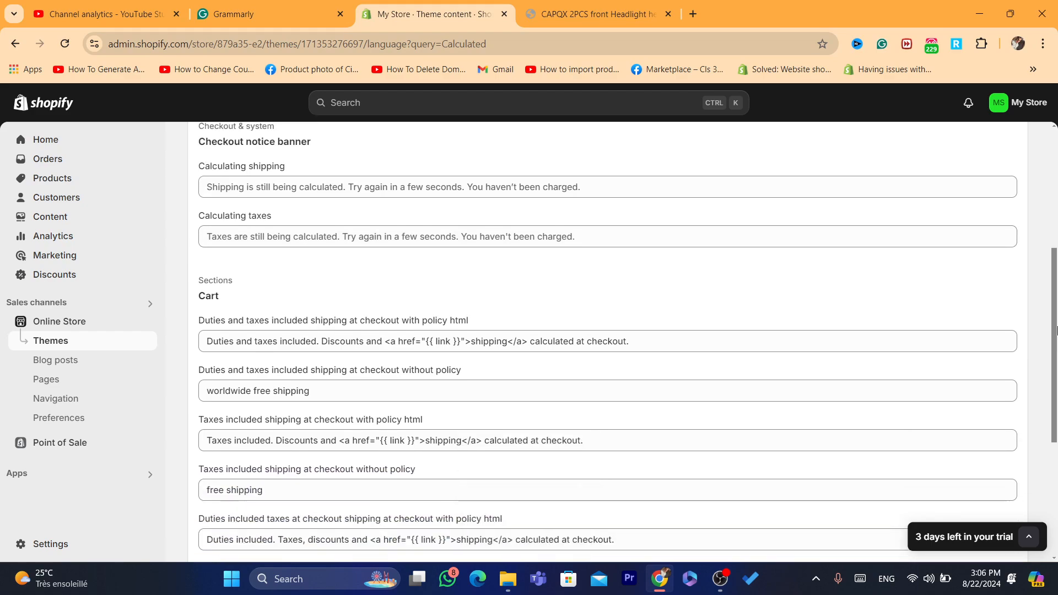
click(248, 340)
key(ctrl+a)
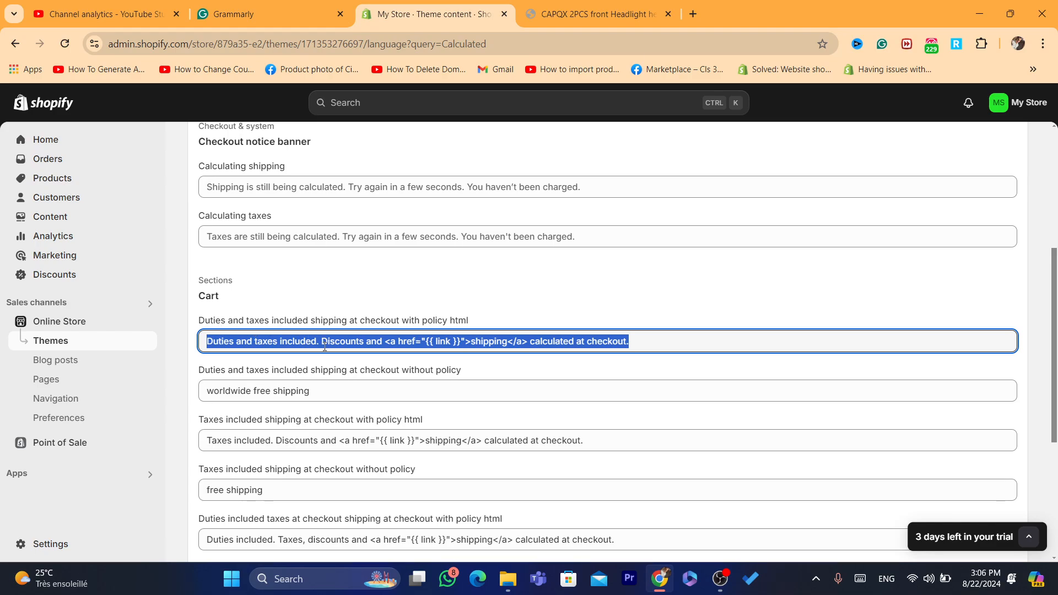
triple_click(350, 343)
text(Free shipping)
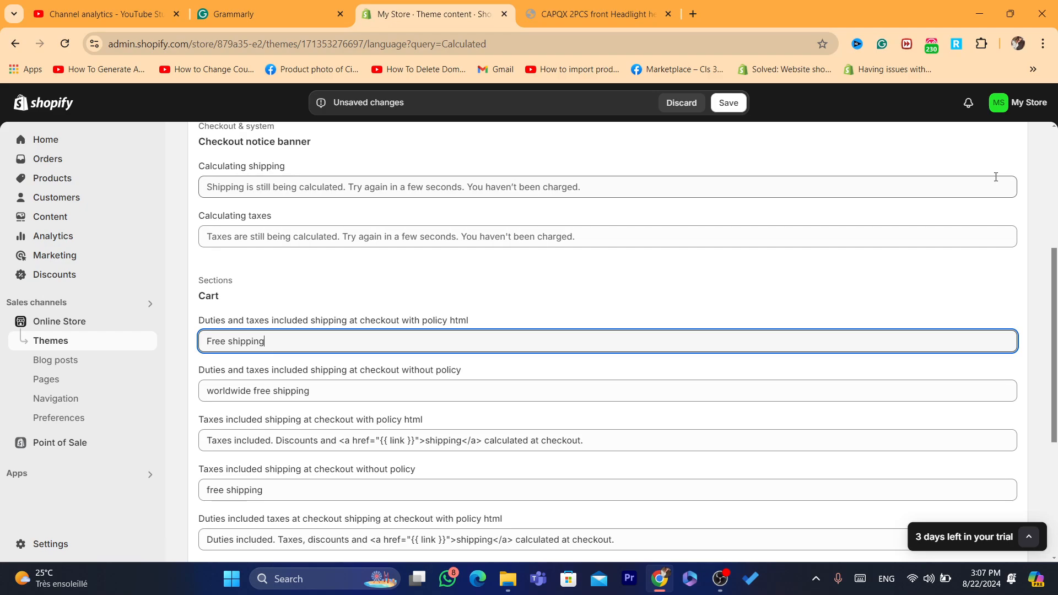
click(728, 103)
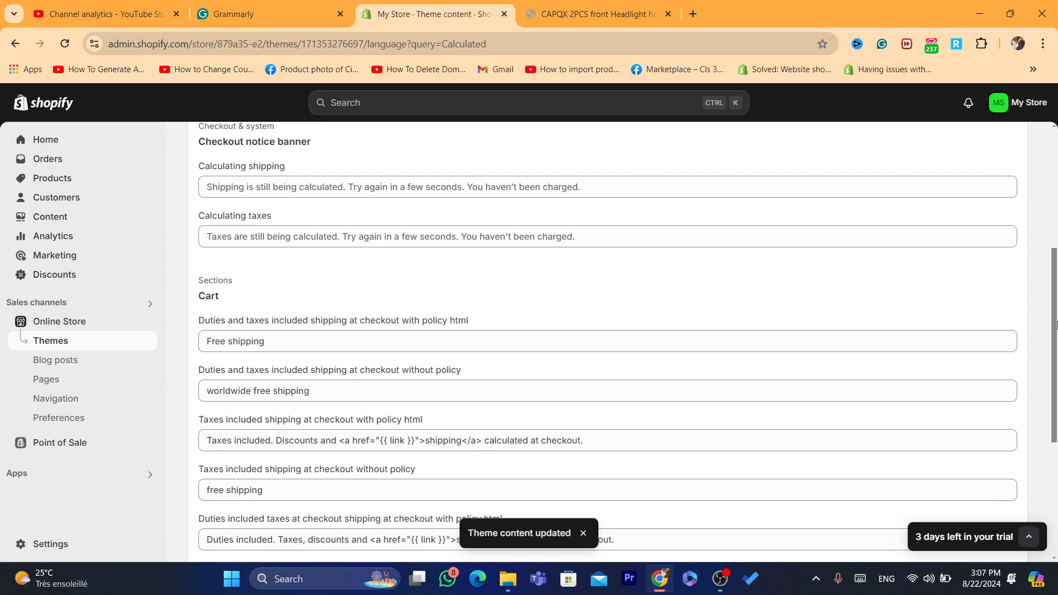
- Look over the remaining cart shipping texts and return to the store's Themes page
scroll(752, 345, down, 4)
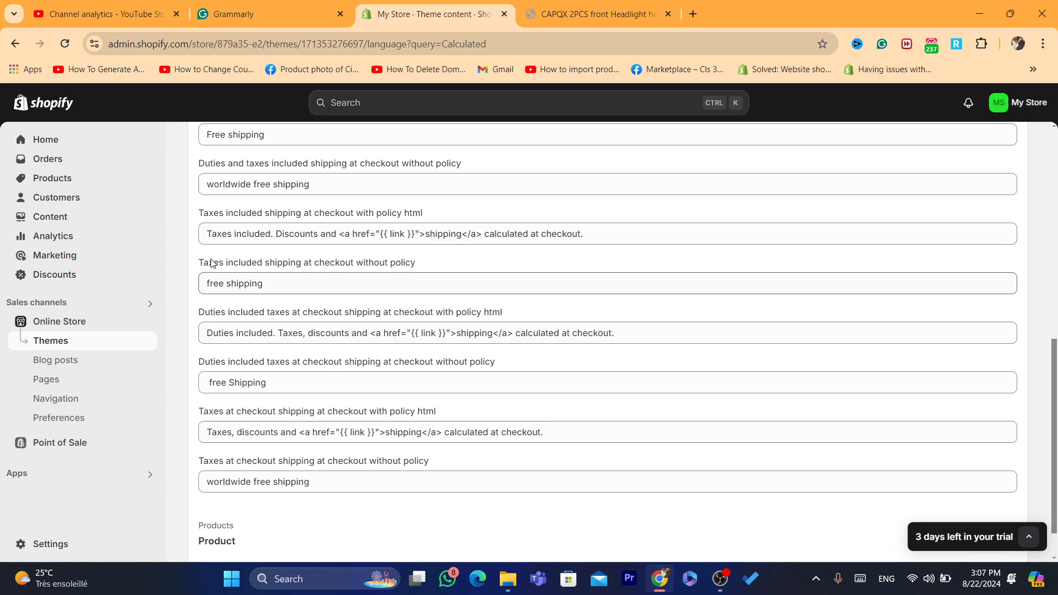
drag(1055, 380, 1053, 160)
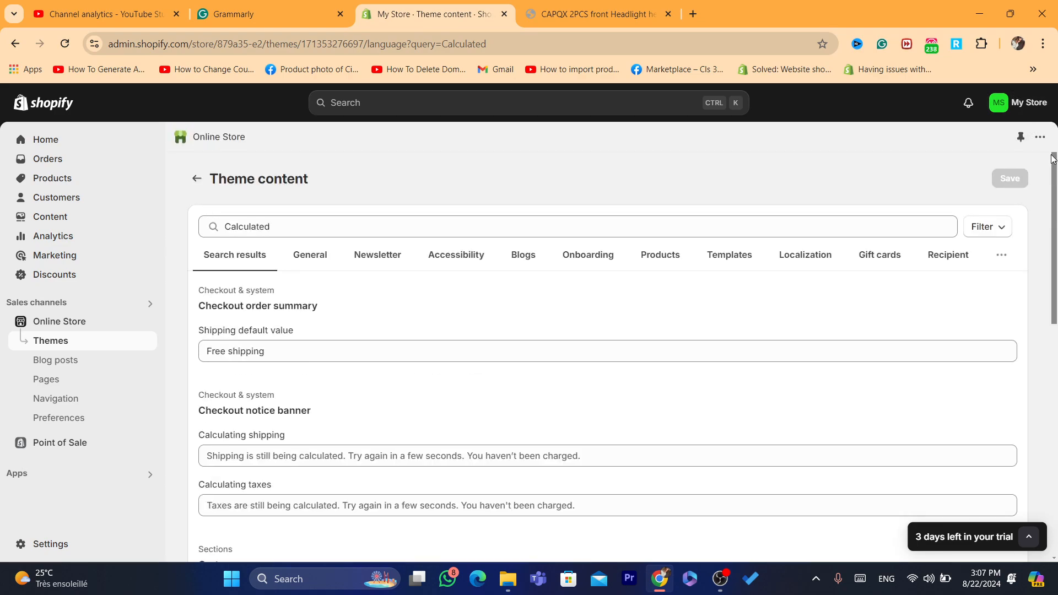
click(195, 181)
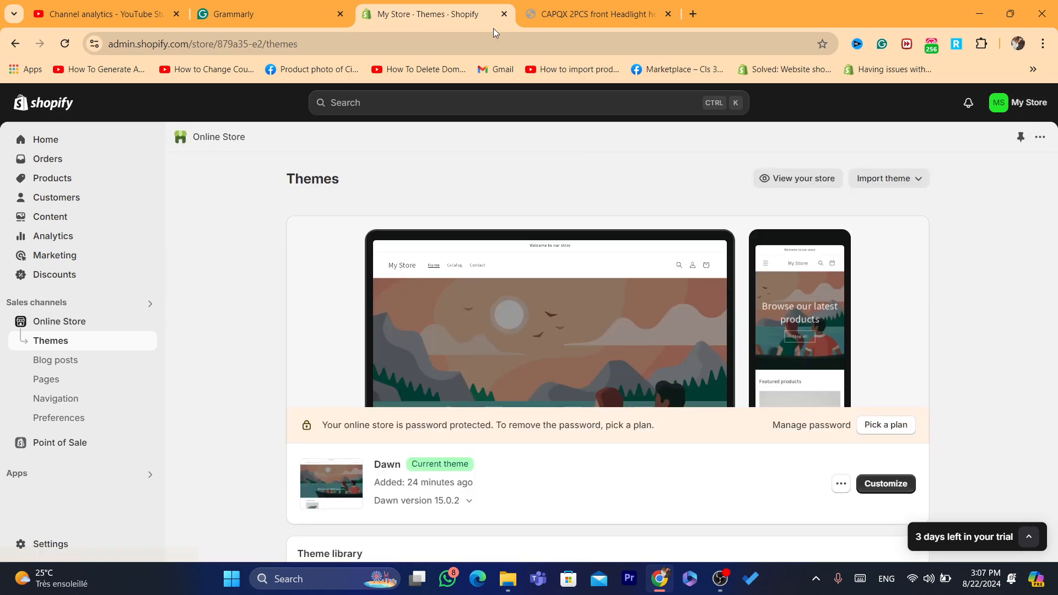
click(483, 37)
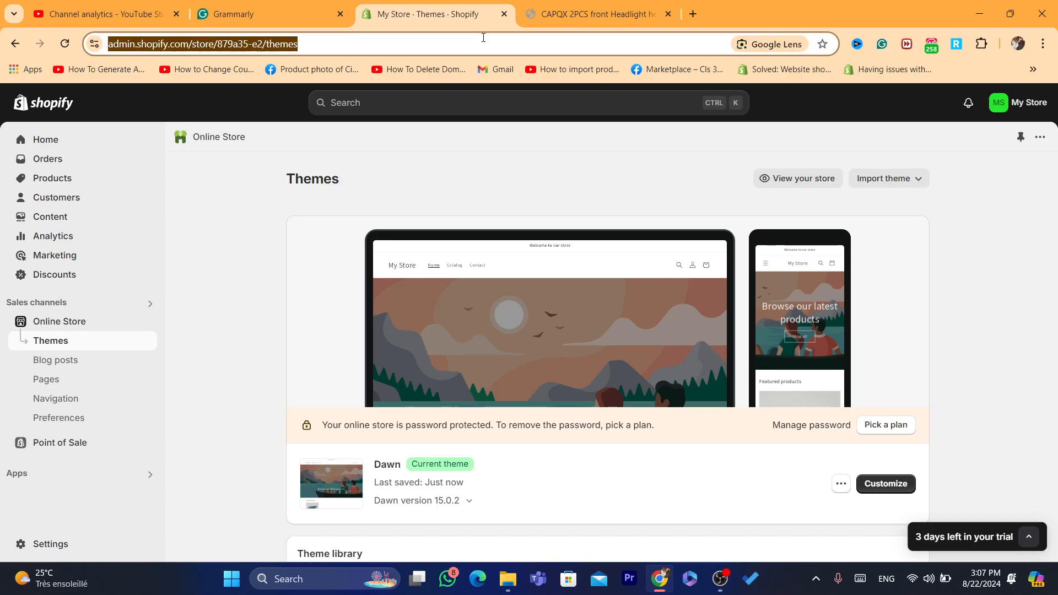
double_click(434, 50)
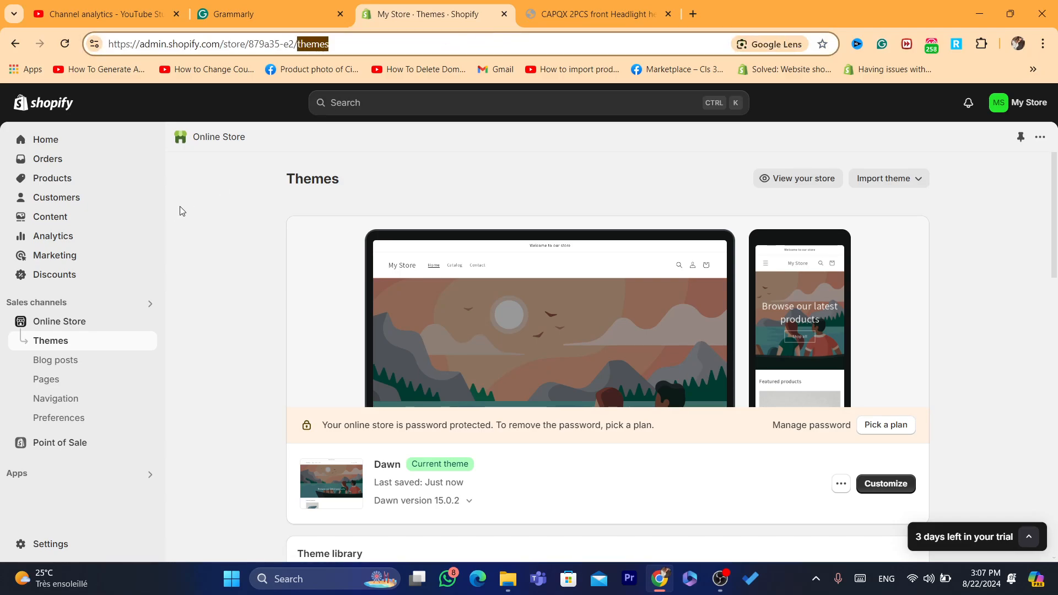
click(175, 213)
click(444, 38)
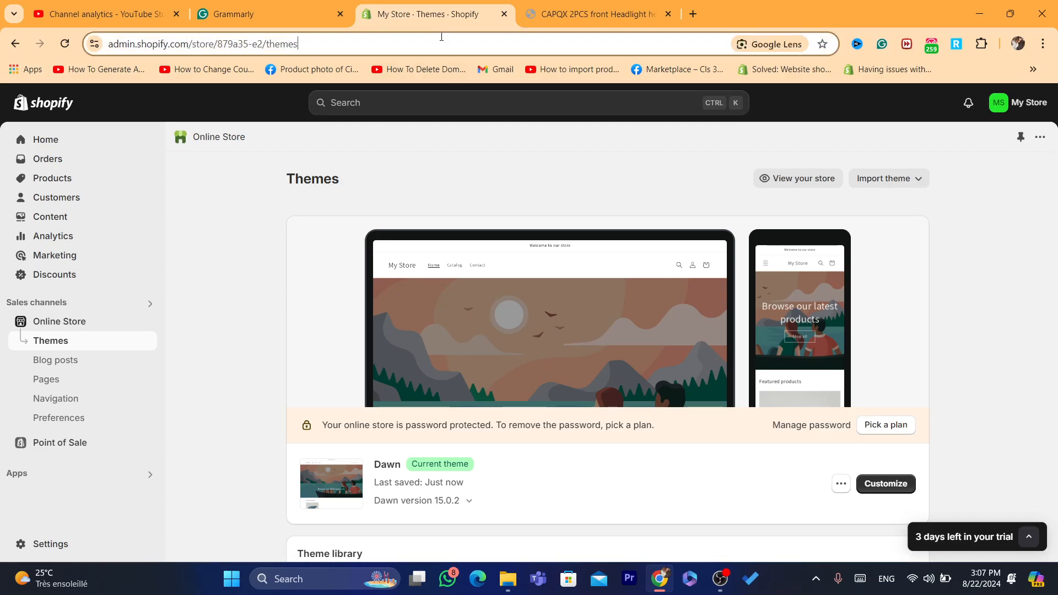
click(194, 237)
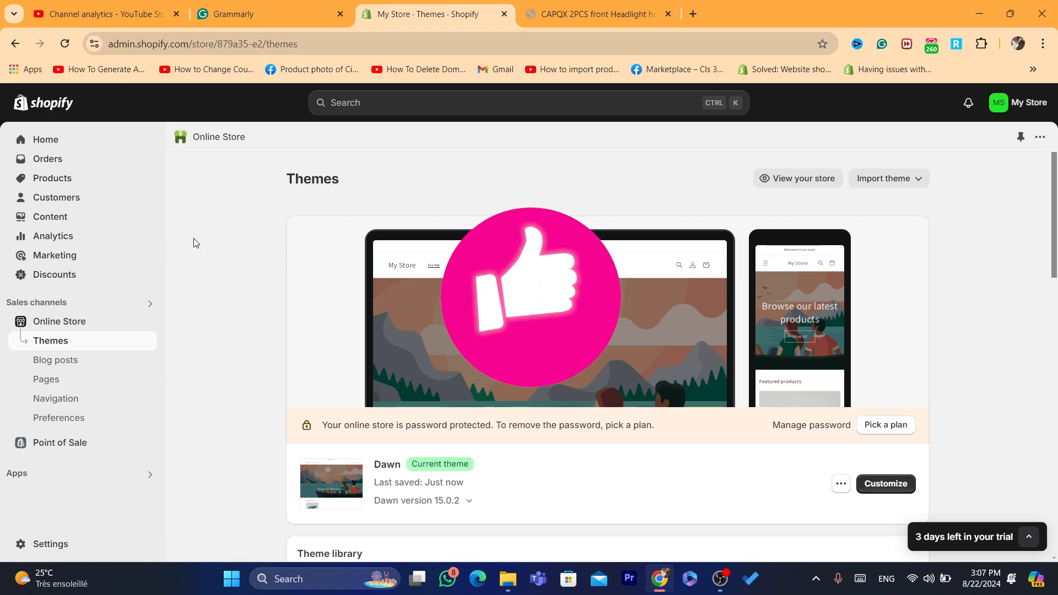
click(387, 40)
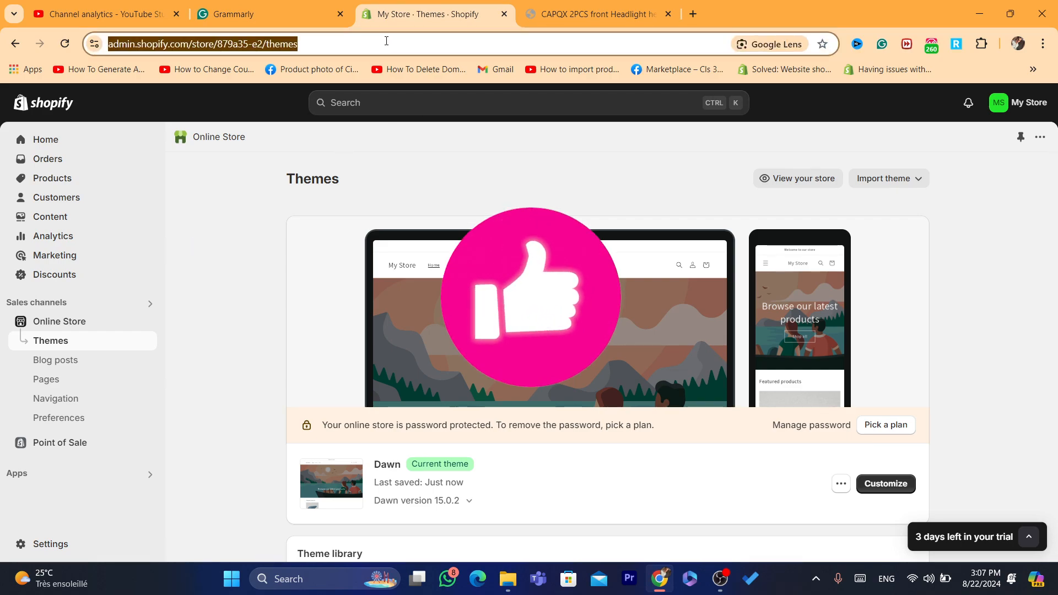